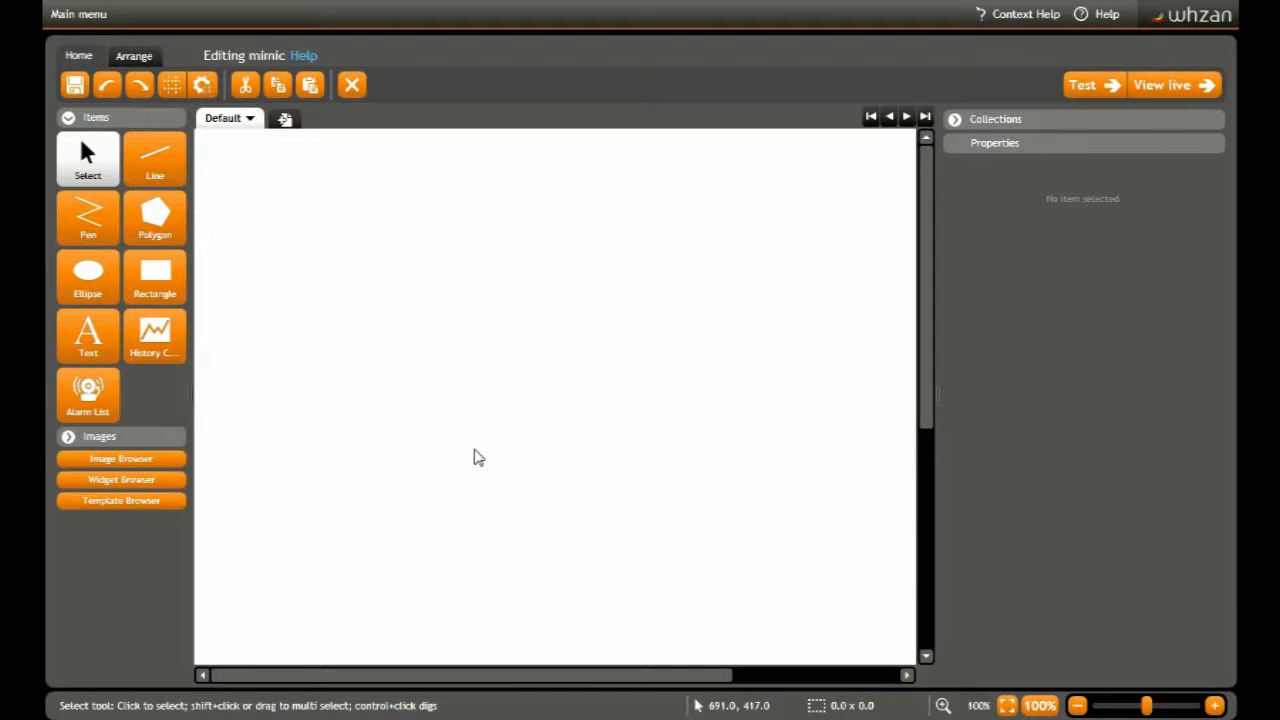
Step: Draw a rectangle about 136 wide and 101 high in the upper-left area of the canvas
click(151, 282)
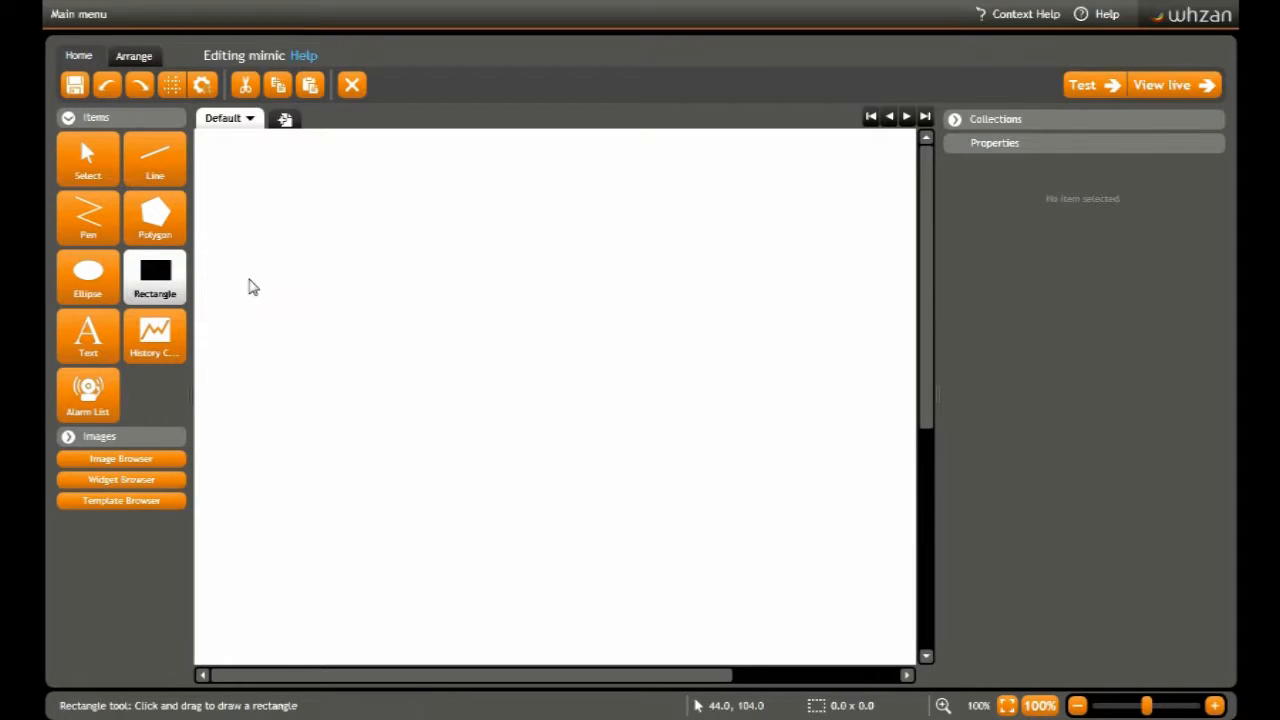
mouse_move(236, 228)
mouse_down()
mouse_move(336, 323)
mouse_move(367, 333)
mouse_up()
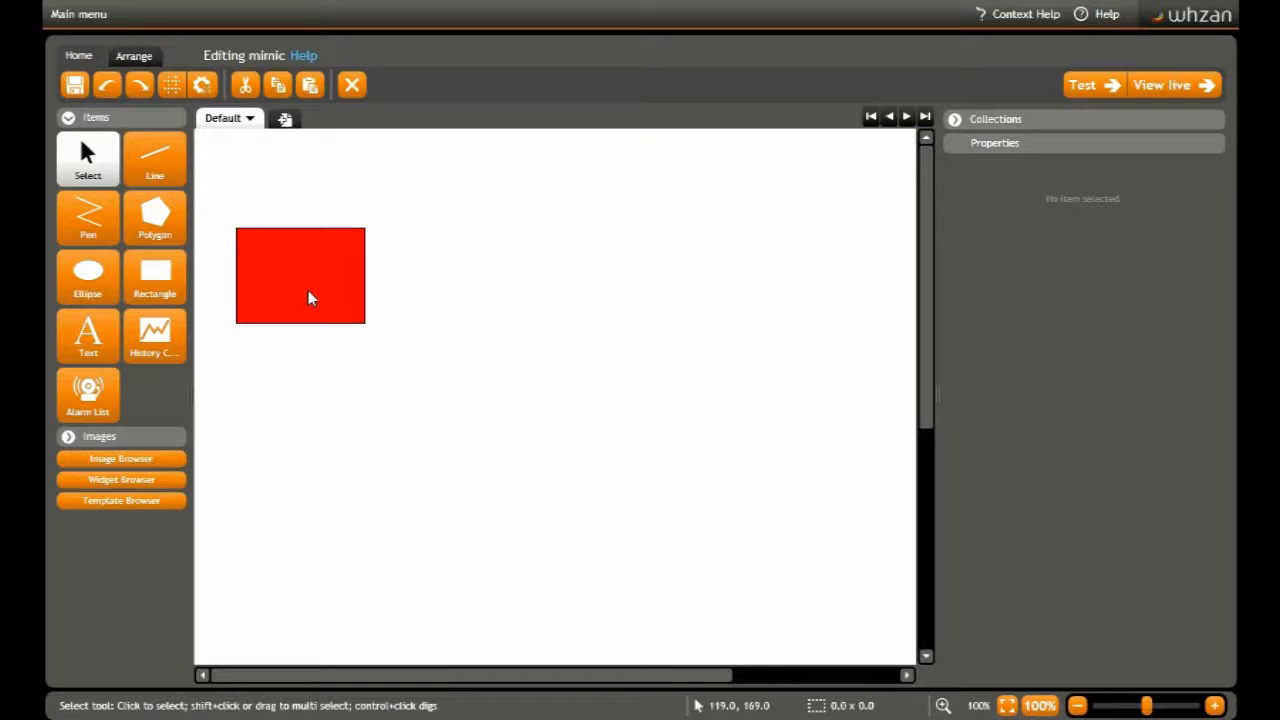
Step: Start a conditional binding on the rectangle's fill color with the help.boolean datapoint as its expression
click(308, 297)
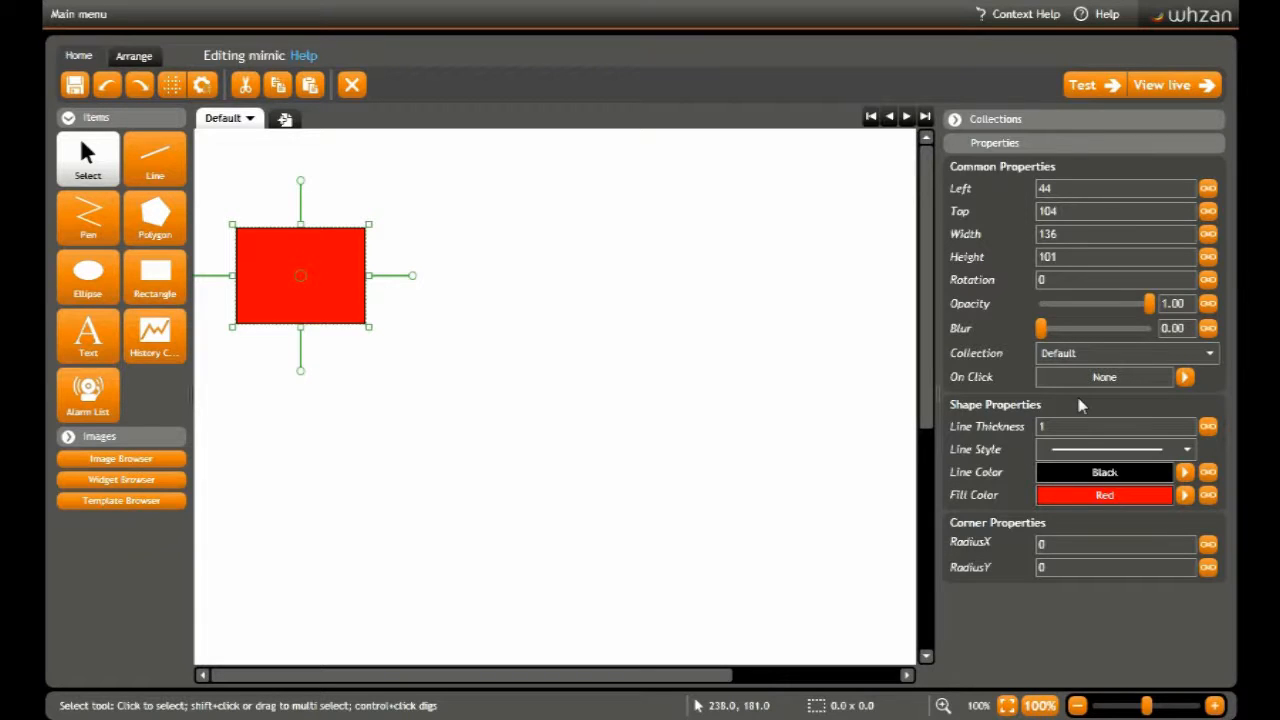
click(1208, 497)
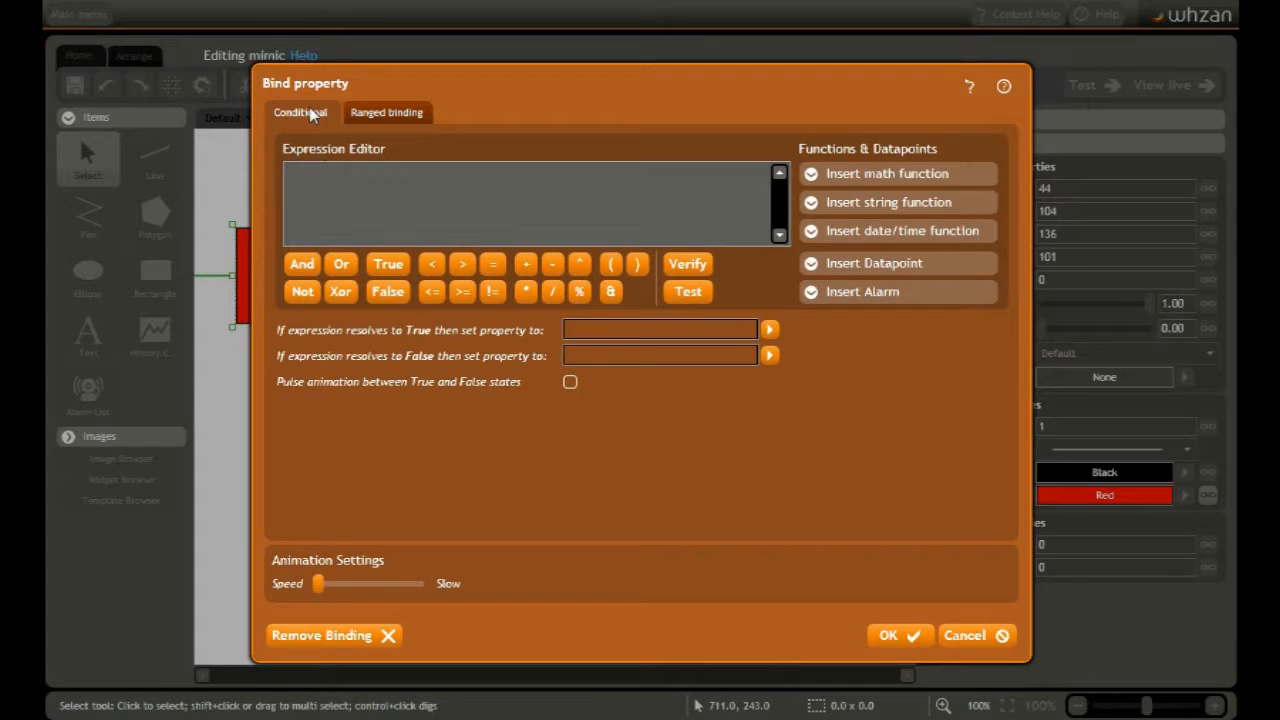
click(929, 262)
drag(990, 295, 996, 379)
click(896, 385)
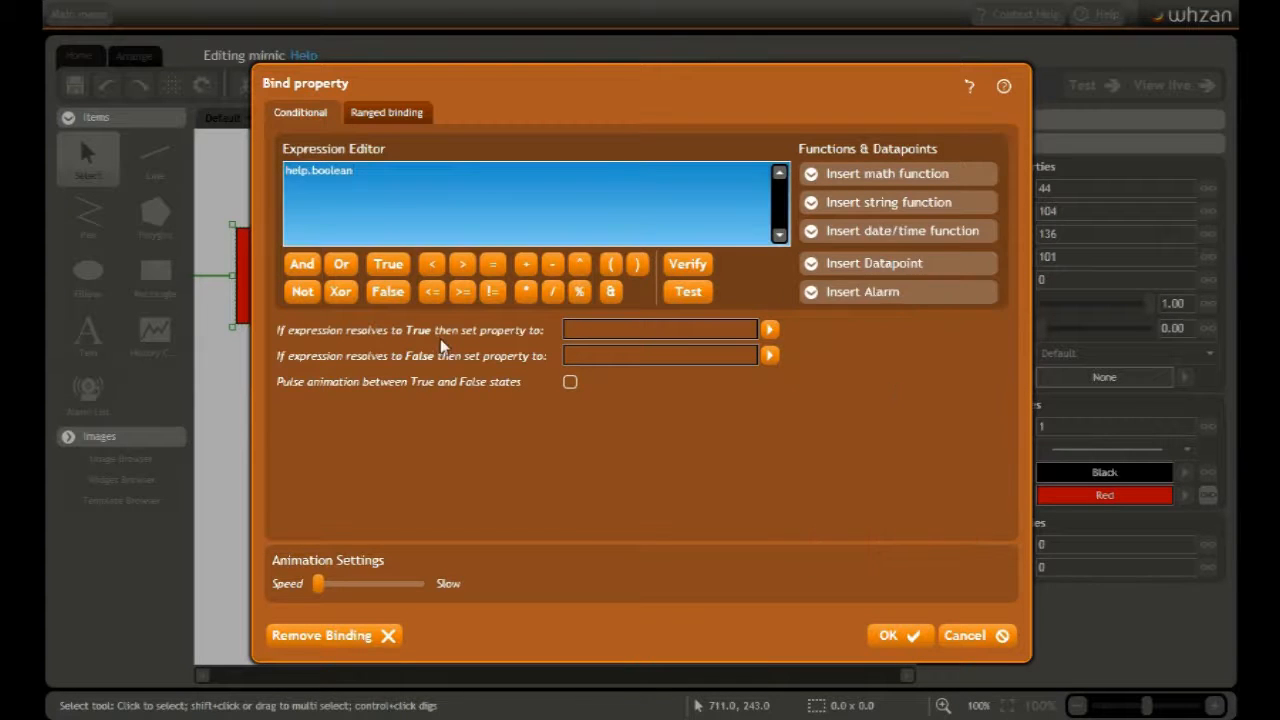
Step: Set the rectangle's fill color binding to Lime when true and Gray when false, and apply it
click(770, 330)
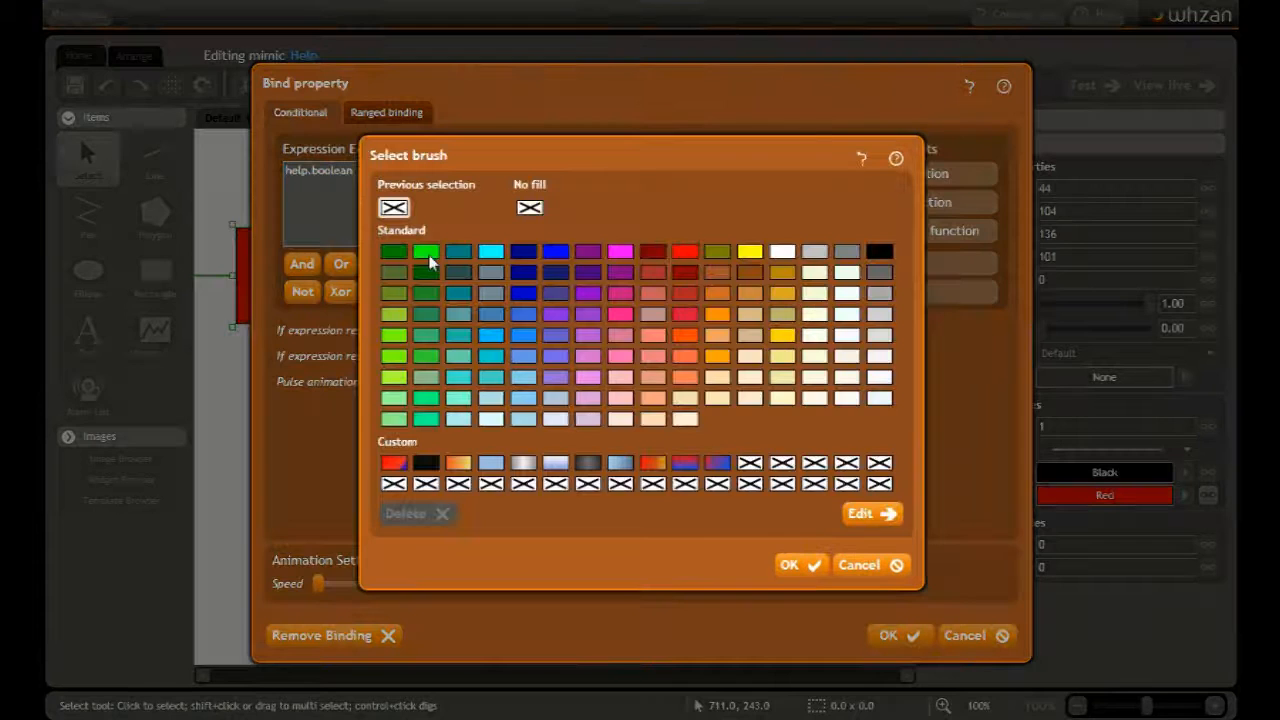
click(791, 564)
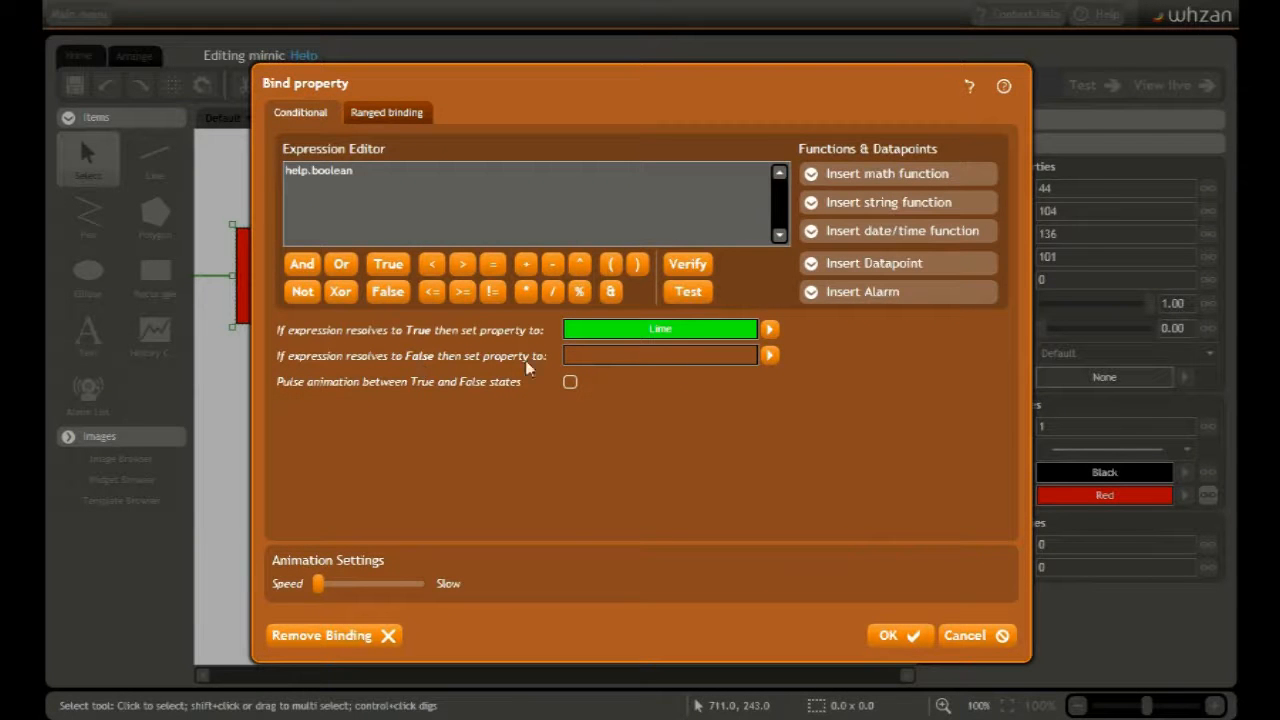
click(771, 356)
click(846, 251)
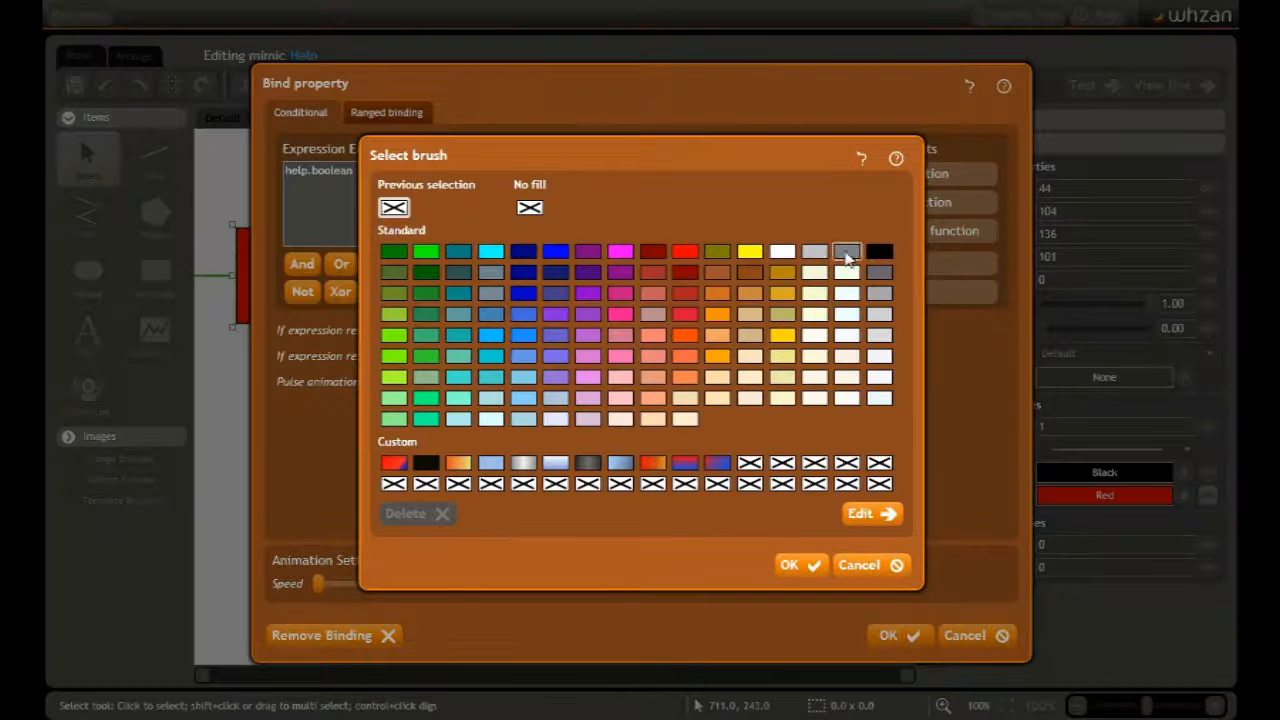
click(790, 565)
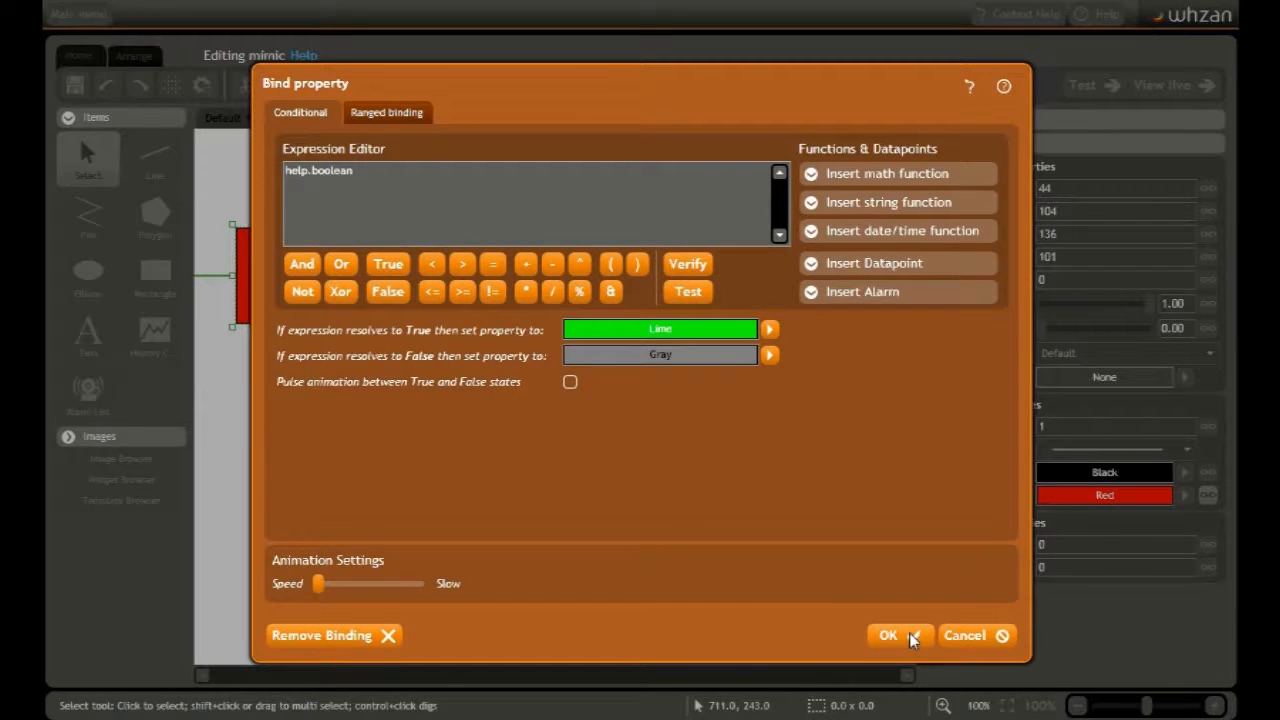
click(912, 640)
click(912, 640)
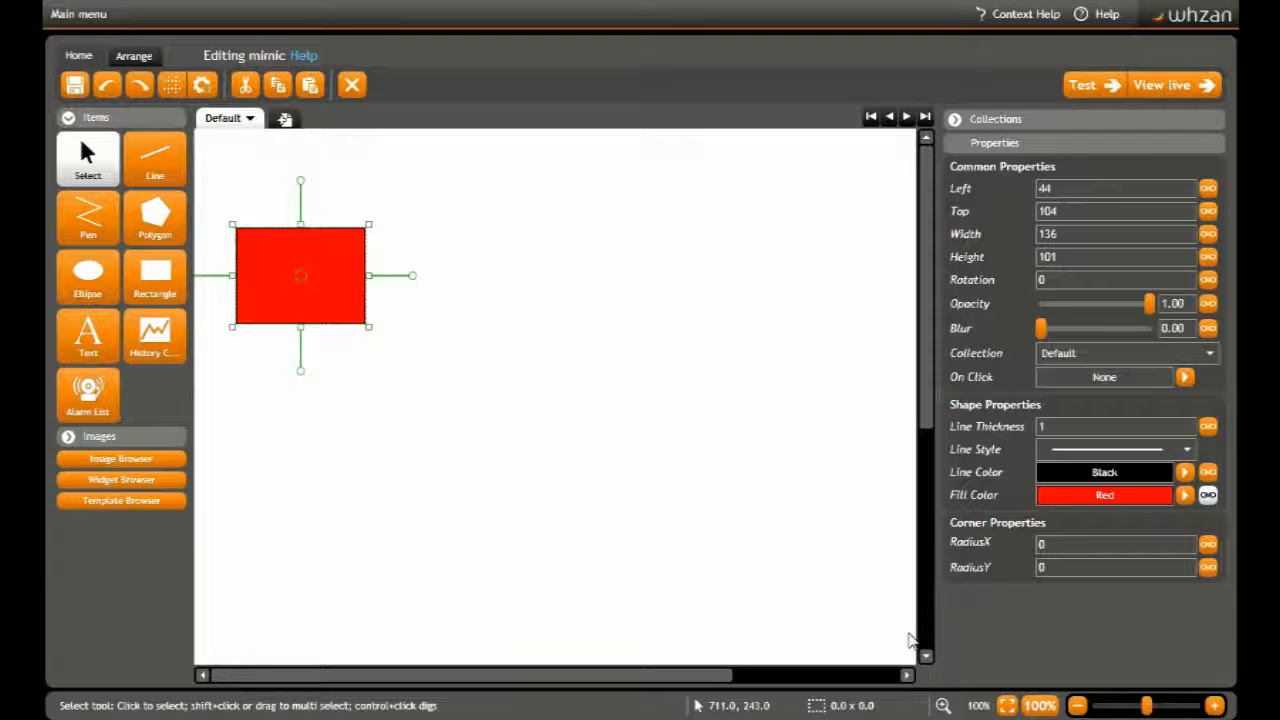
Step: Test the mimic in the preview by switching help.boolean on and off to check the rectangle's color
click(1092, 88)
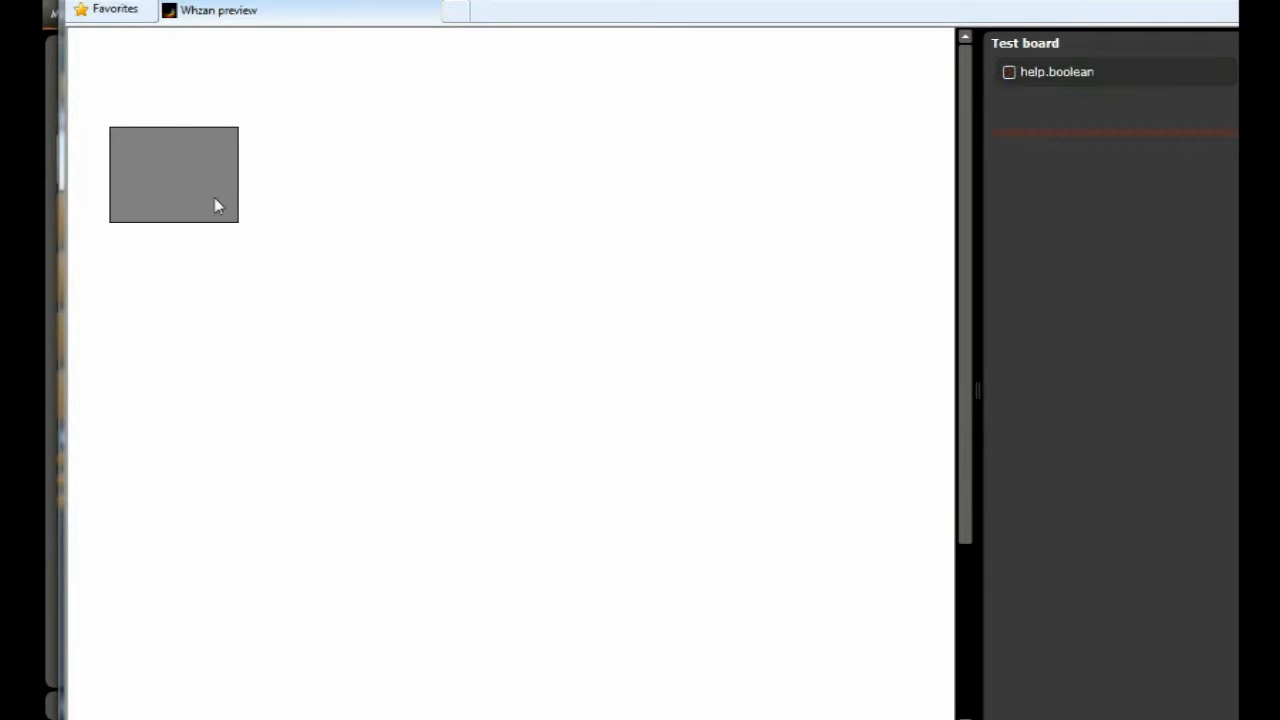
click(1010, 73)
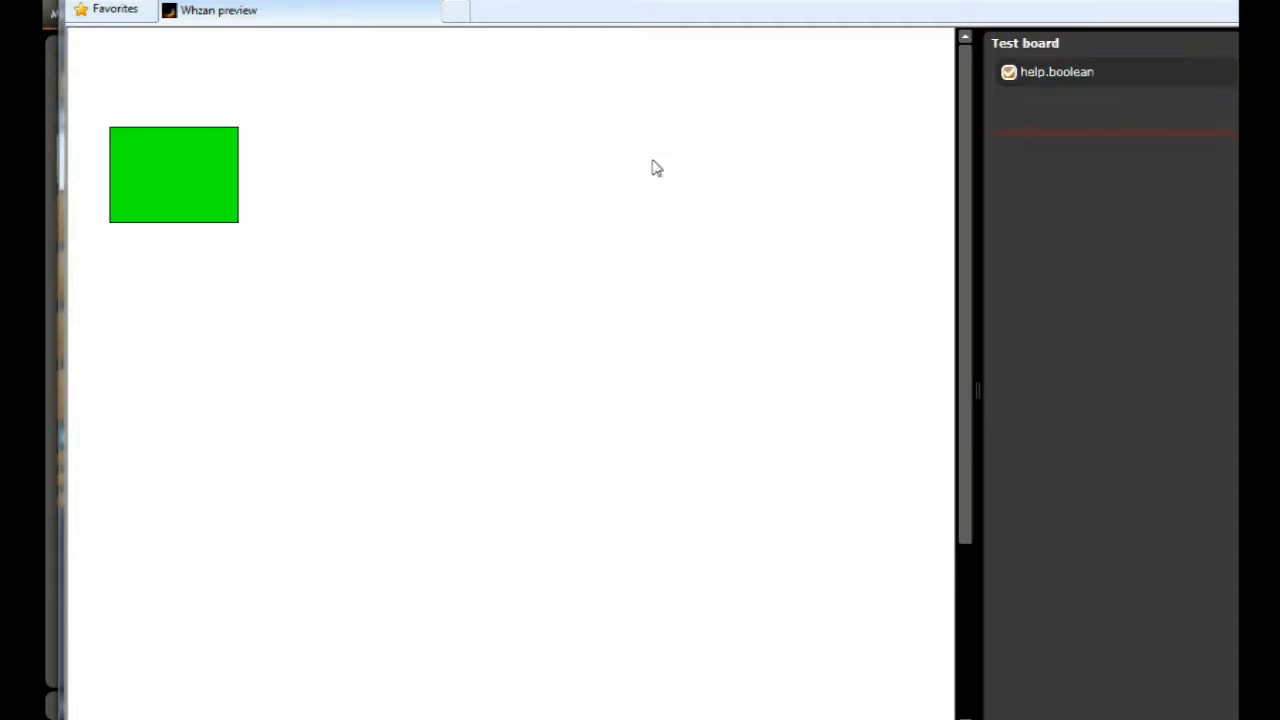
click(1010, 73)
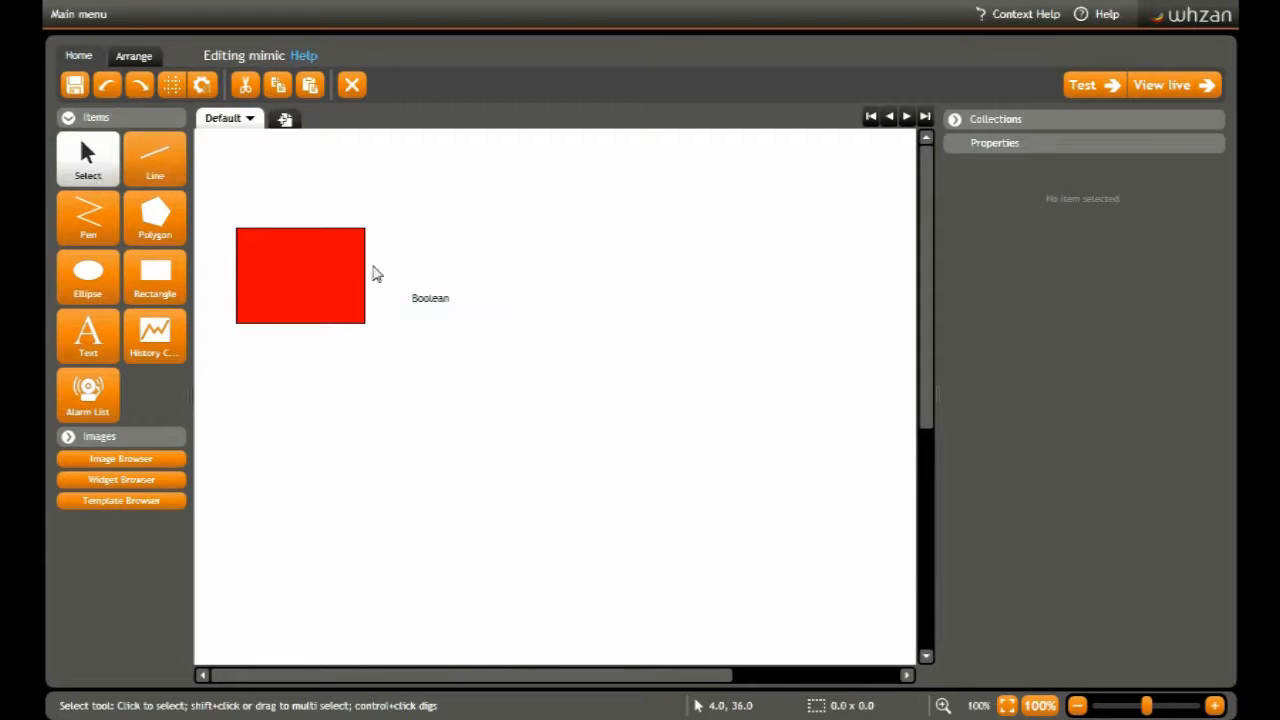
Step: Set the Boolean text's font size to 30 and widen its box to about 162
click(437, 306)
click(1072, 474)
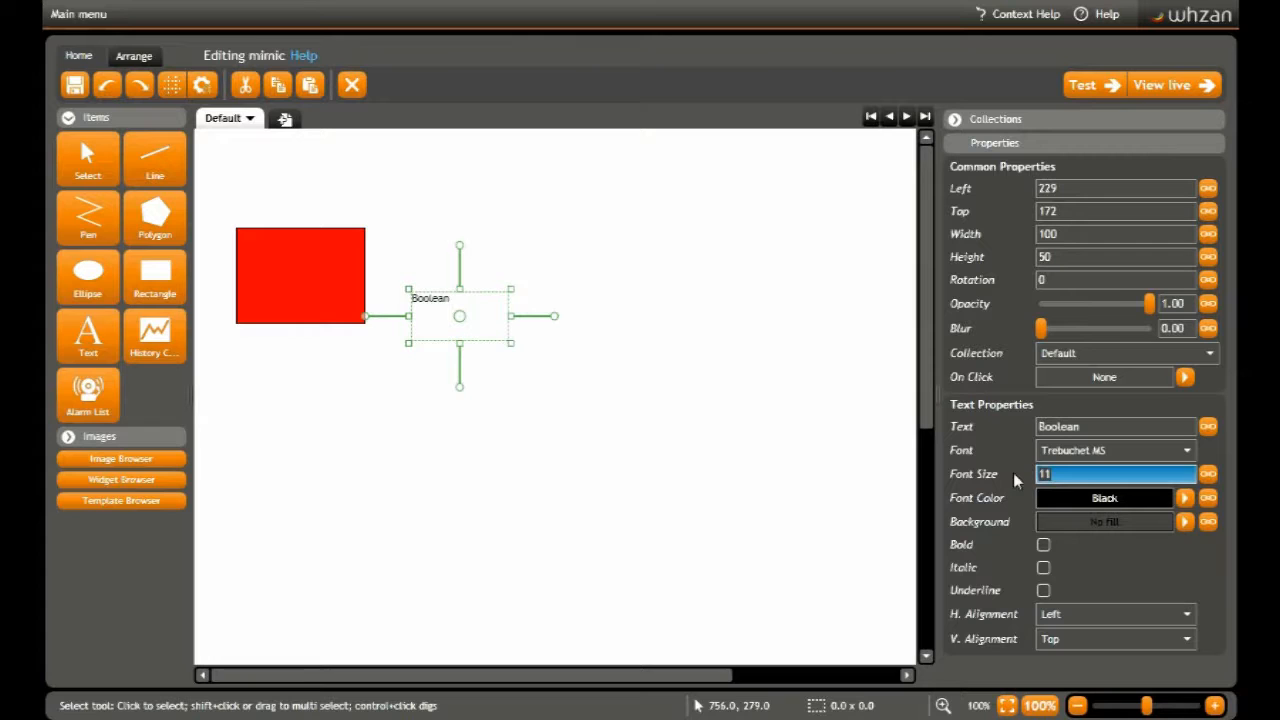
text(30)
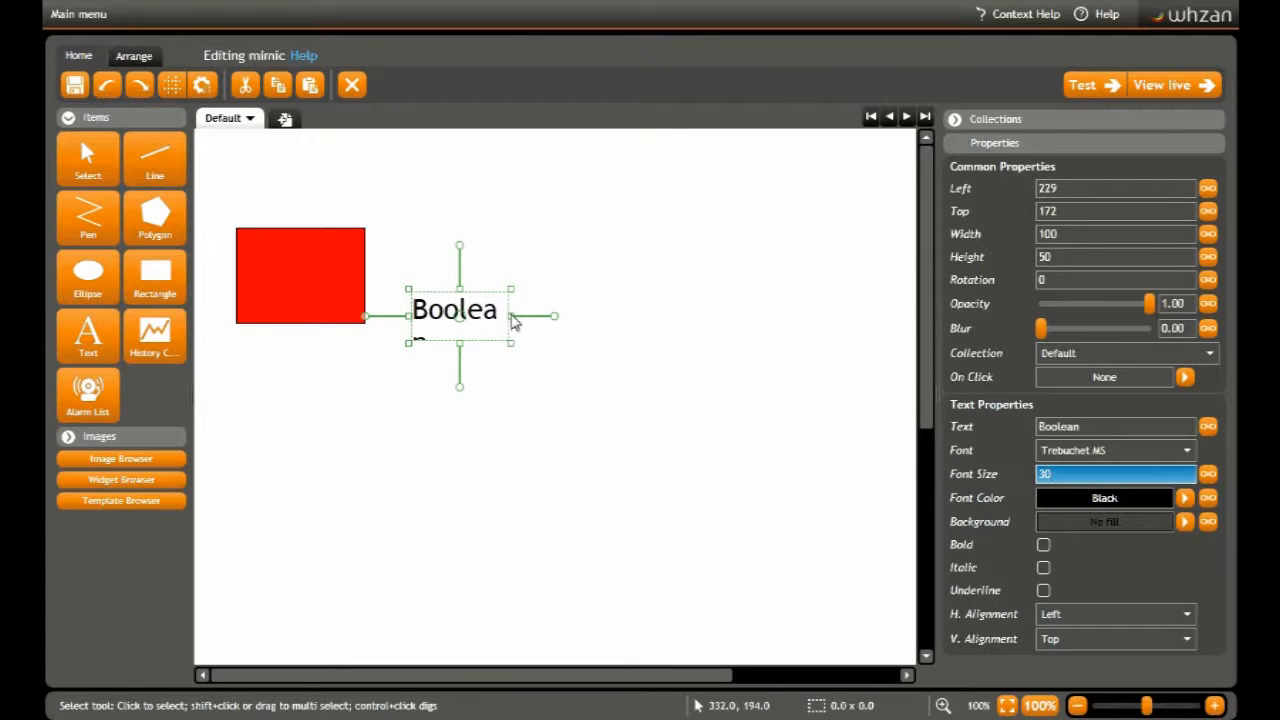
drag(573, 321, 571, 323)
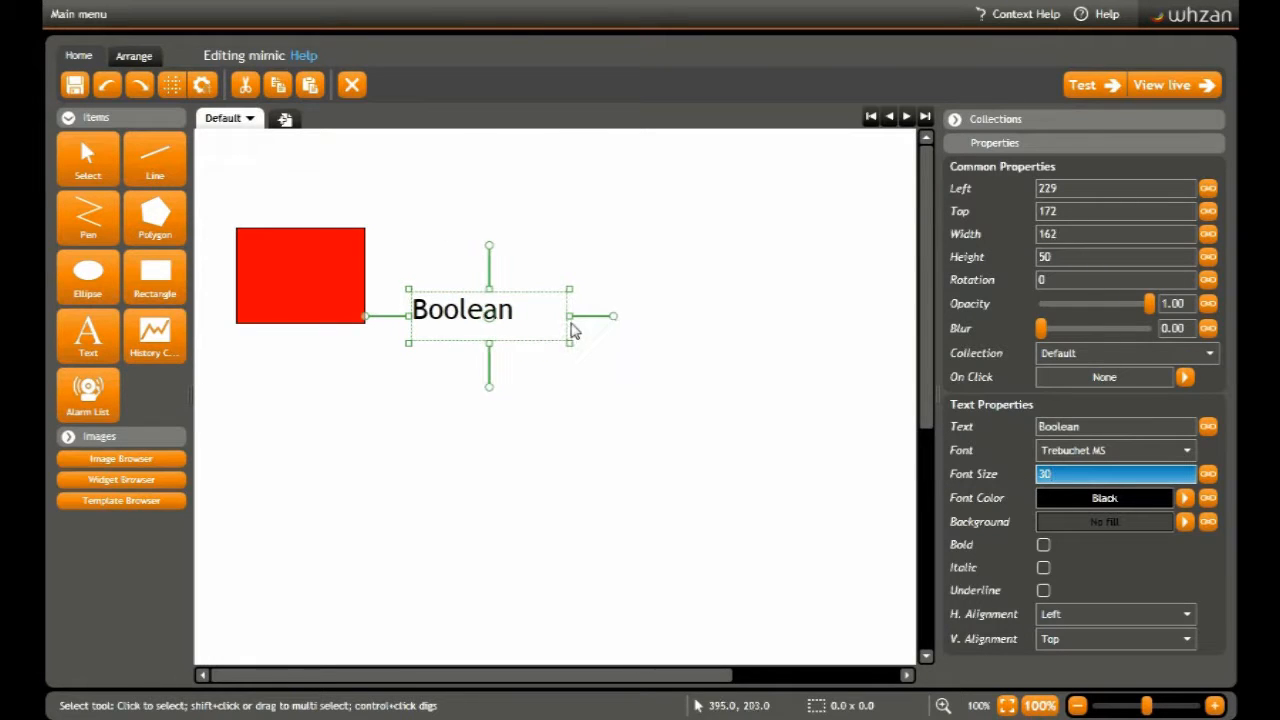
Step: Start a conditional binding on the Boolean label's text with the help.boolean datapoint as its expression
click(1211, 429)
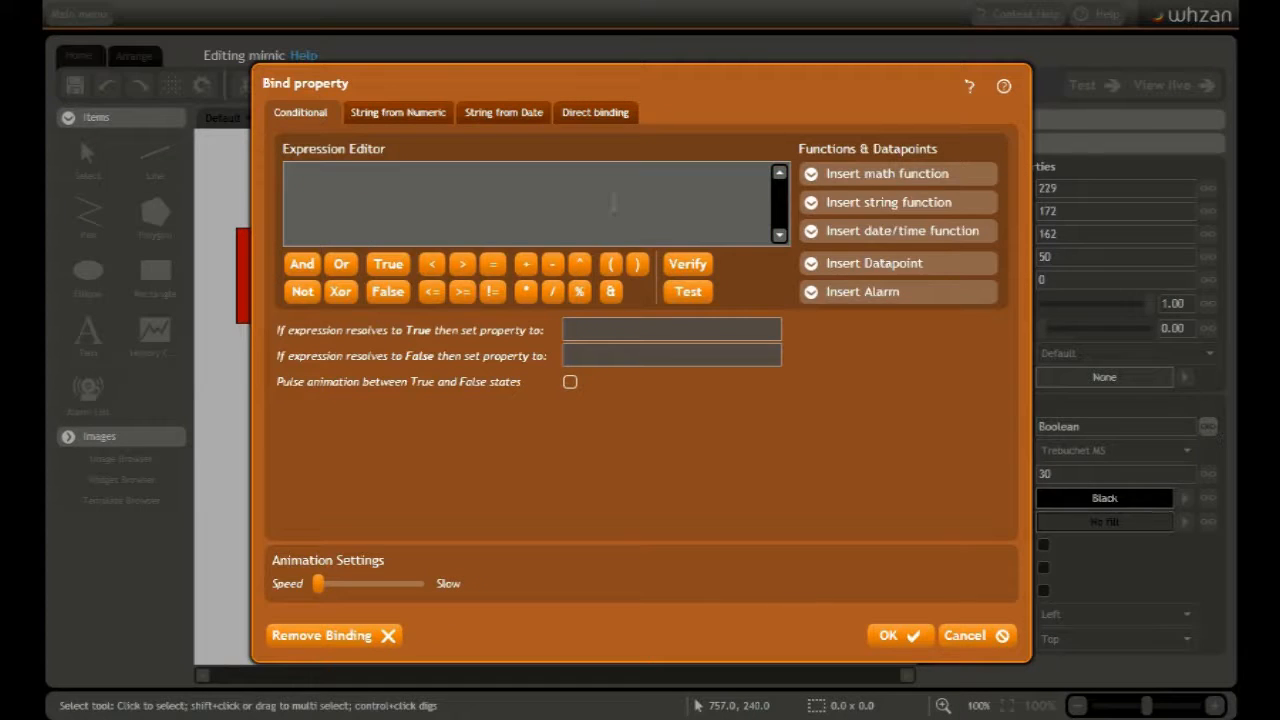
click(877, 264)
drag(990, 314, 989, 373)
click(895, 415)
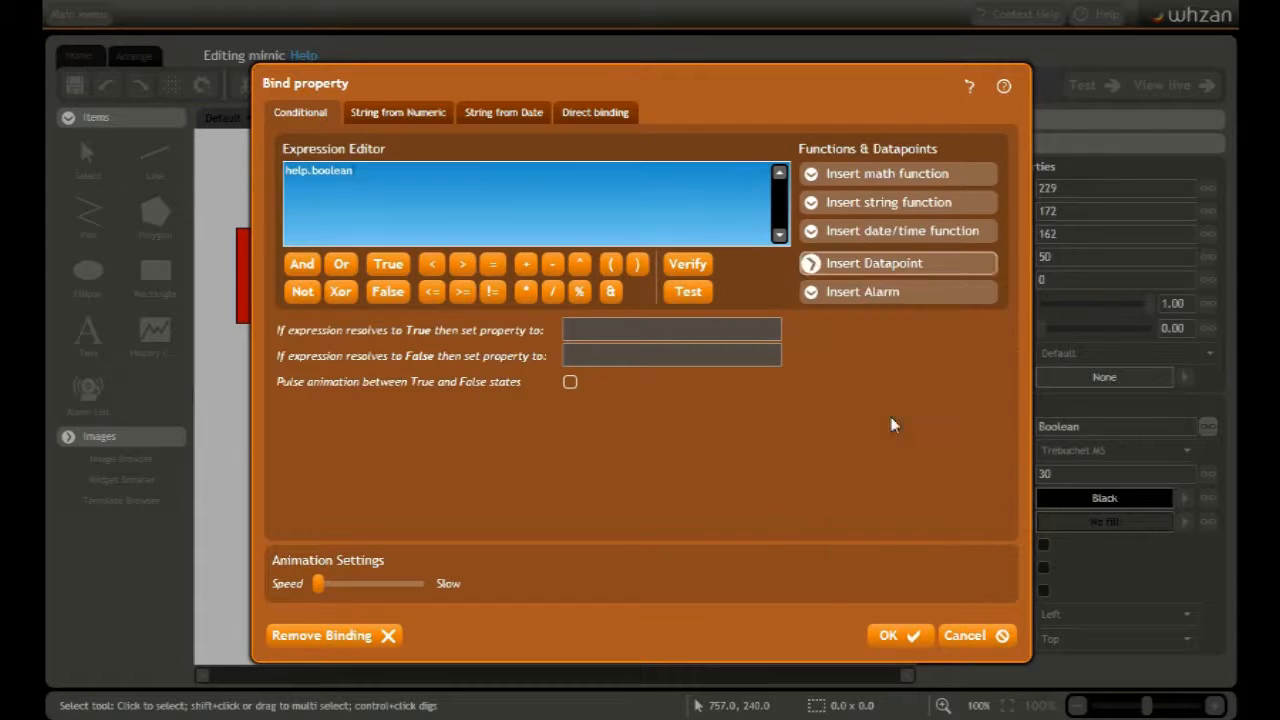
Step: Set the label's text binding to ON when true and OFF when false, and apply it
click(595, 331)
text(ON)
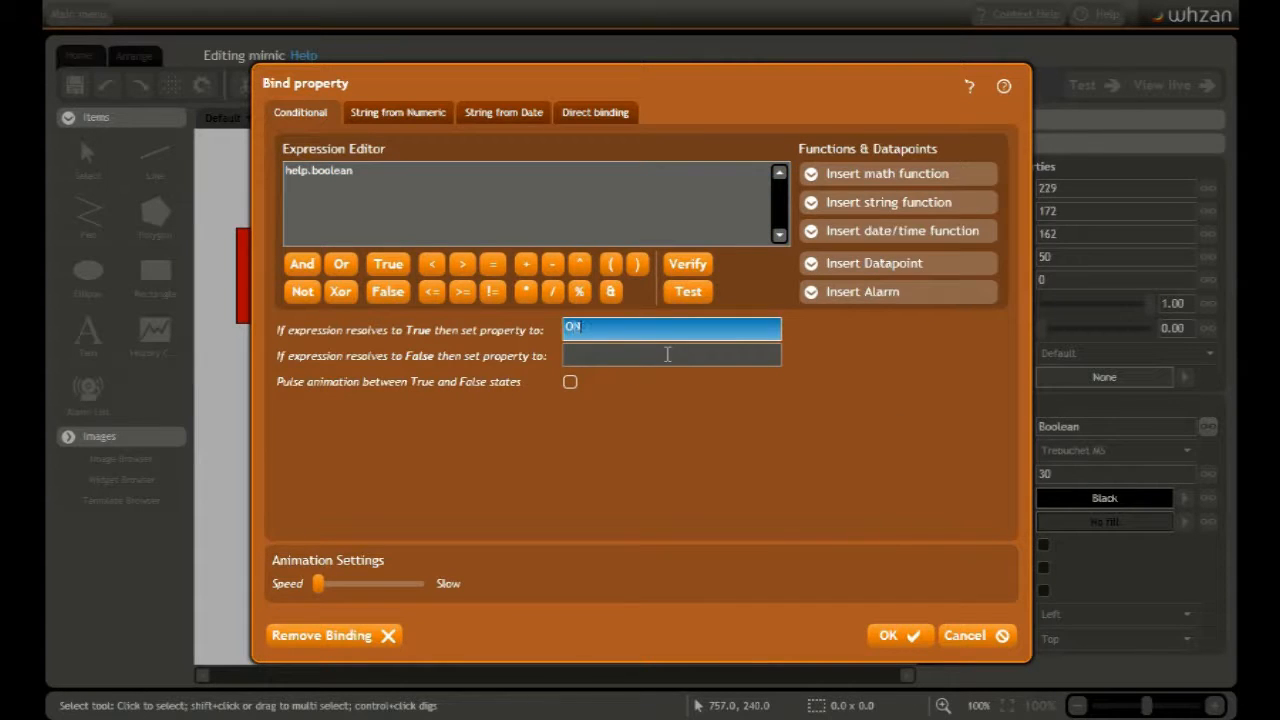
click(668, 354)
text(0FF)
click(898, 637)
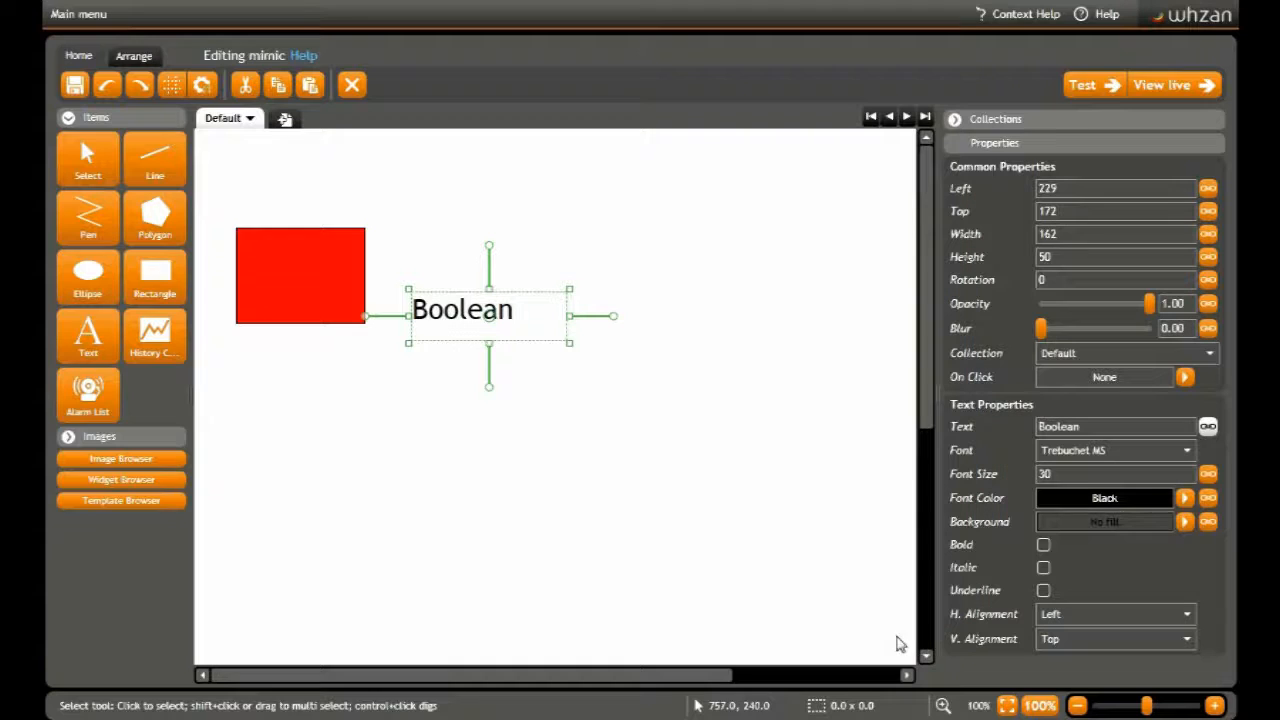
Step: Test the label by switching help.boolean on and off in the preview, and close the preview
click(1085, 85)
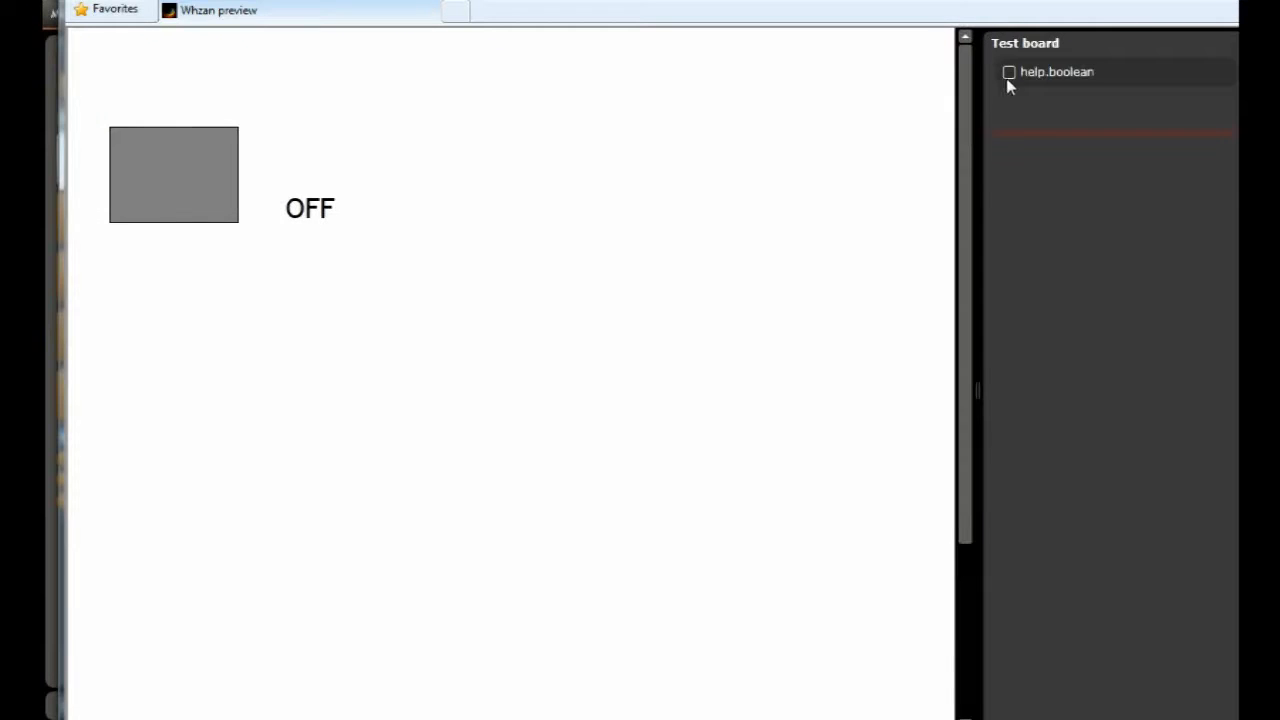
click(1009, 72)
click(1012, 74)
key(alt+F4)
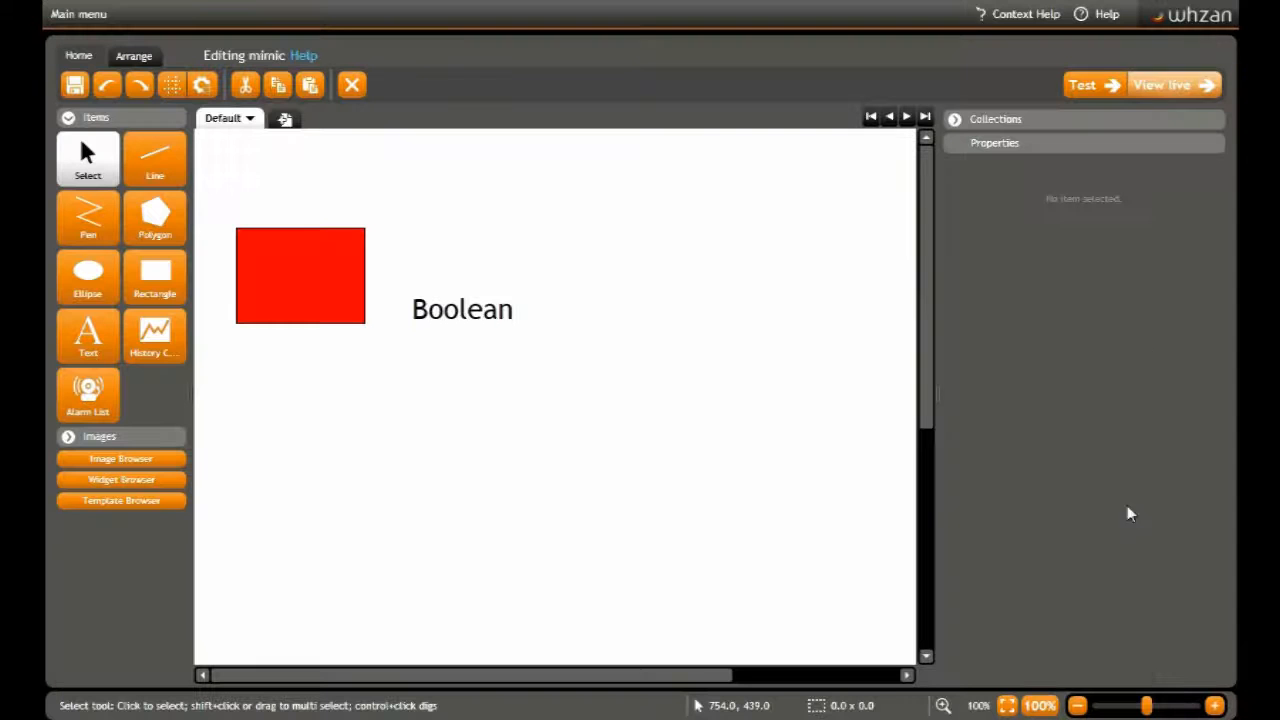
Step: Place the chrome Indicator Light widget from the Lights category beside the Boolean text, about 95 by 83
click(139, 481)
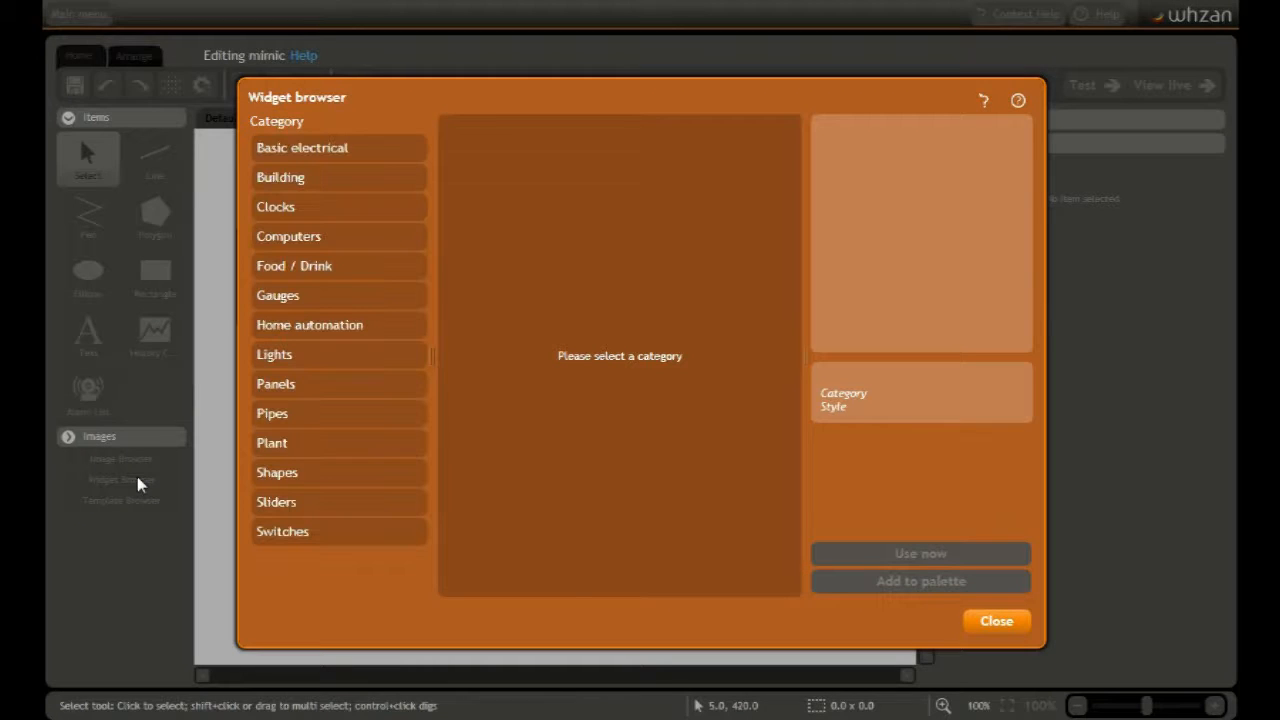
click(292, 358)
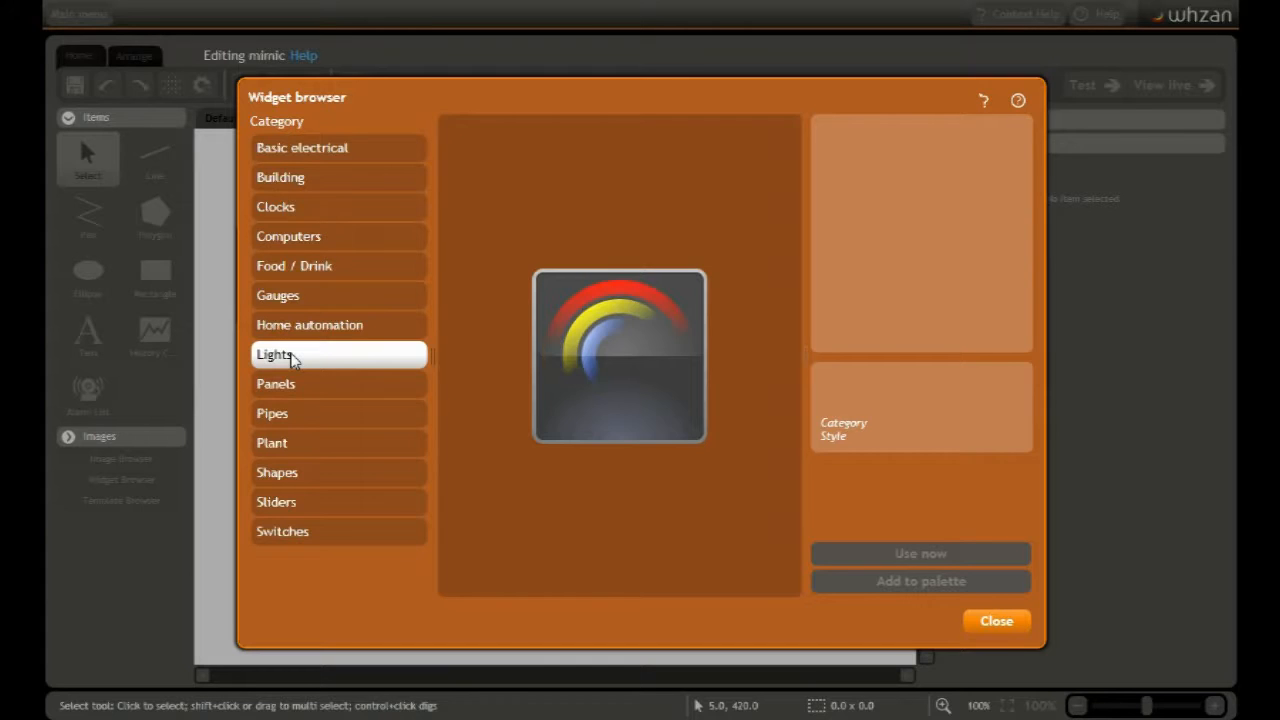
click(496, 285)
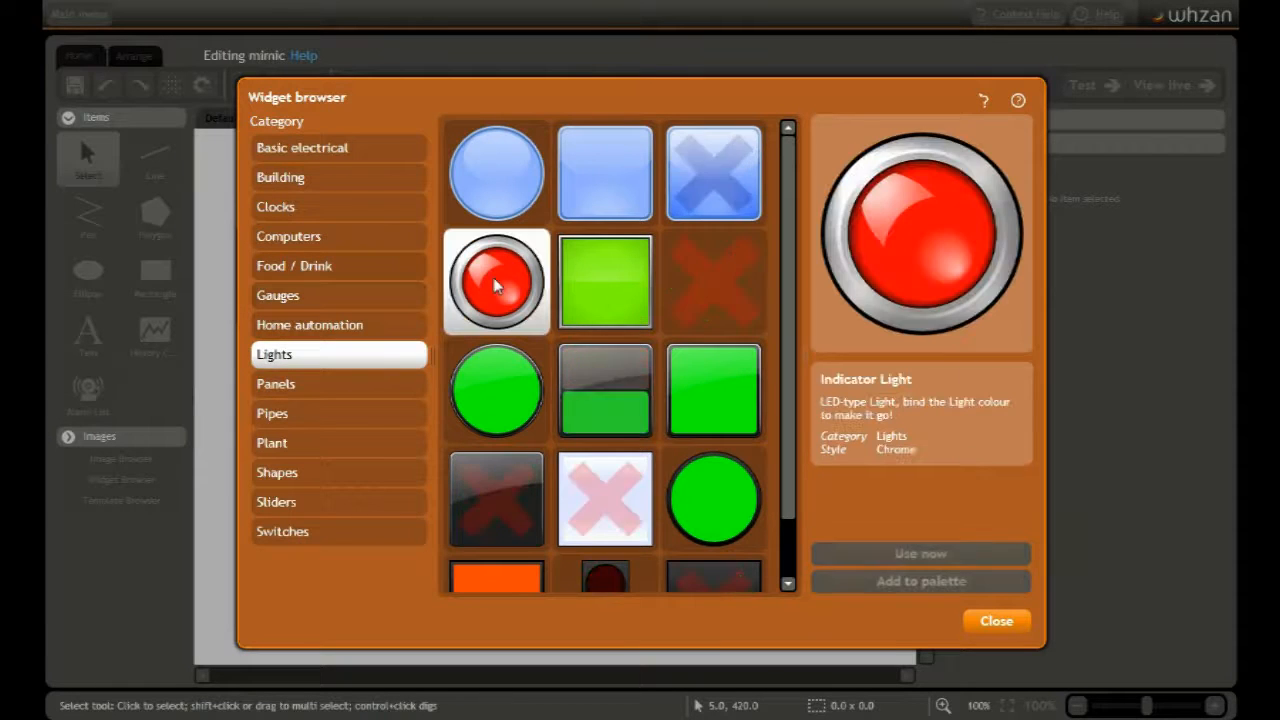
click(867, 550)
drag(563, 271, 657, 350)
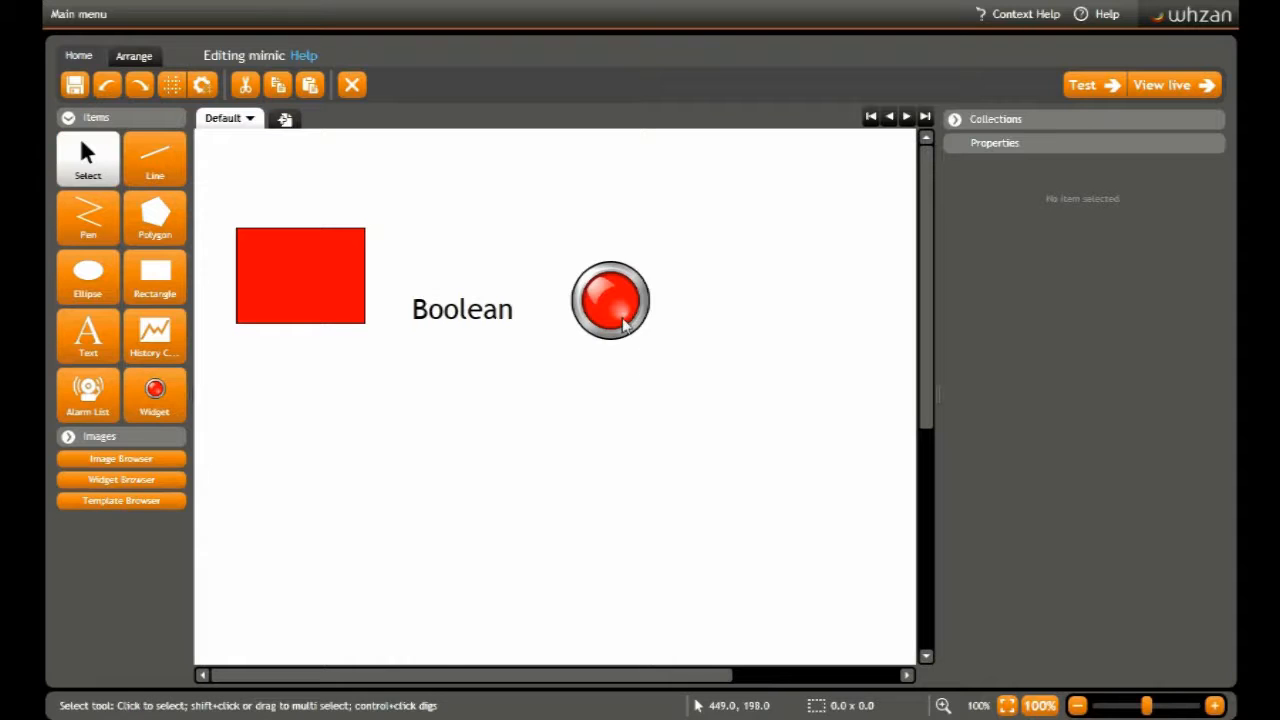
Step: Start a conditional binding on the indicator light's color with the help.boolean datapoint as its expression
click(624, 322)
click(1210, 426)
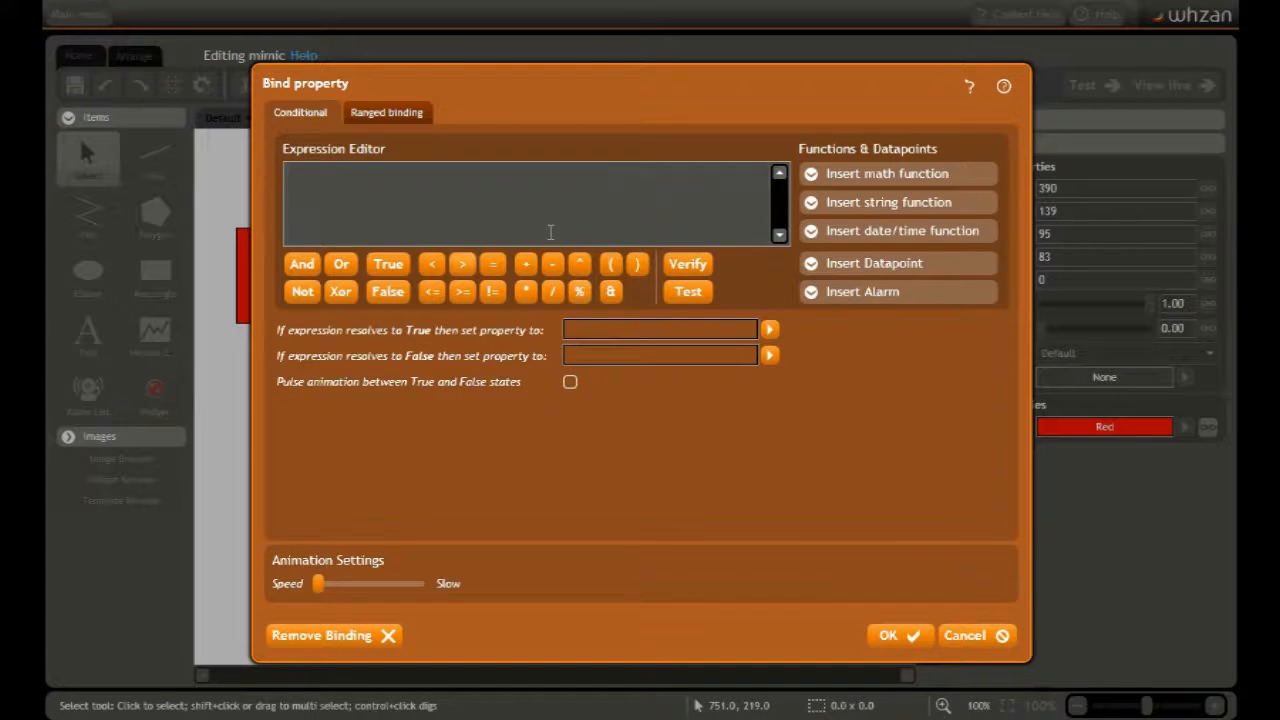
click(874, 263)
scroll(988, 371, down, 10)
click(840, 294)
Step: Set the indicator light's color binding to Lime when true and Gray when false, and apply it
click(769, 329)
click(426, 251)
click(789, 565)
click(769, 355)
double_click(847, 251)
click(893, 635)
Step: Test the indicator light in the preview by switching help.boolean on and off
click(1075, 85)
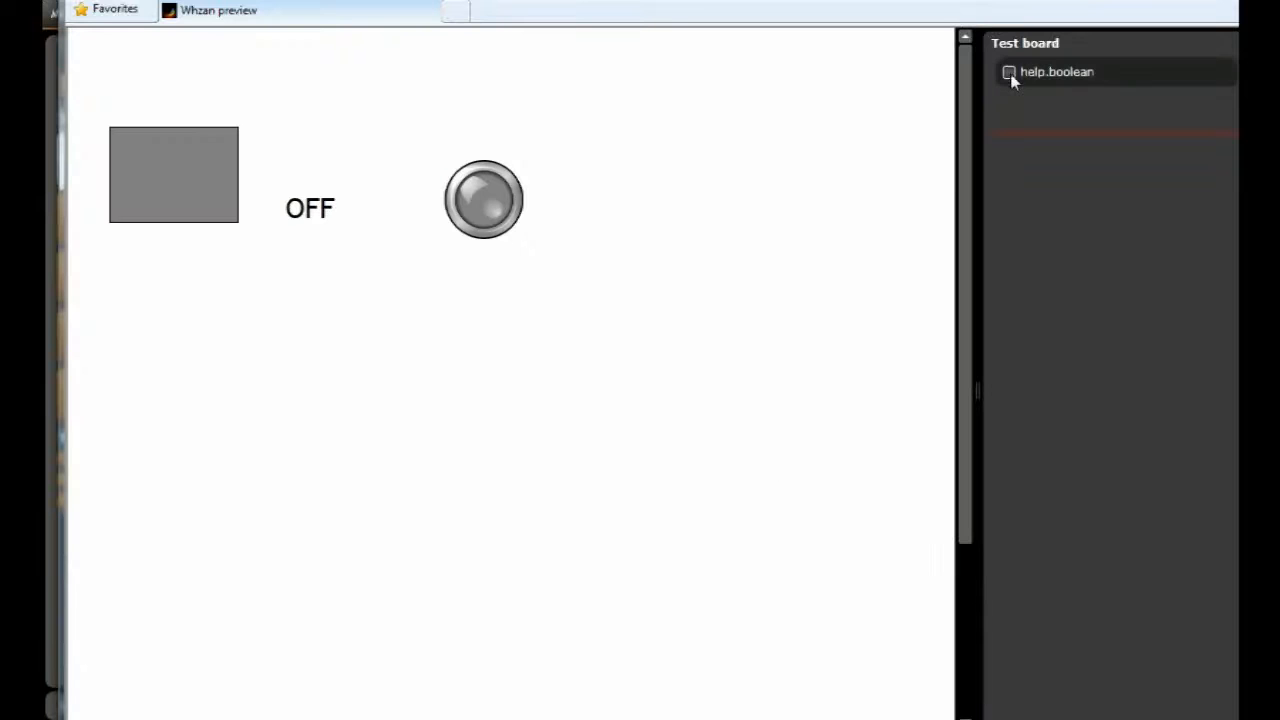
click(1009, 73)
click(1009, 73)
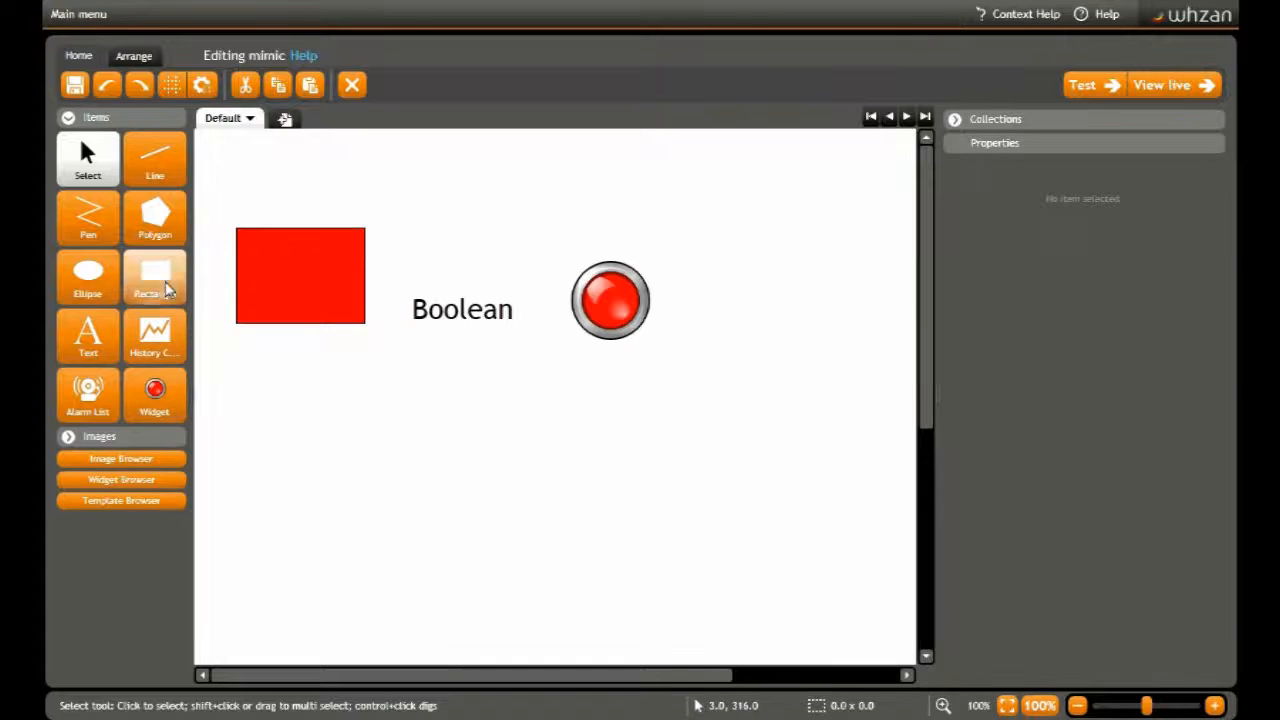
Step: Draw a second rectangle about 137 wide and 102 high below the first one
click(158, 281)
mouse_move(240, 382)
mouse_down()
mouse_move(270, 434)
mouse_move(371, 480)
mouse_up()
Step: Start a conditional binding on the lower rectangle's fill color with the expression help.numeric=1
click(326, 446)
click(1208, 495)
click(881, 265)
scroll(990, 330, down, 2)
scroll(990, 340, down, 10)
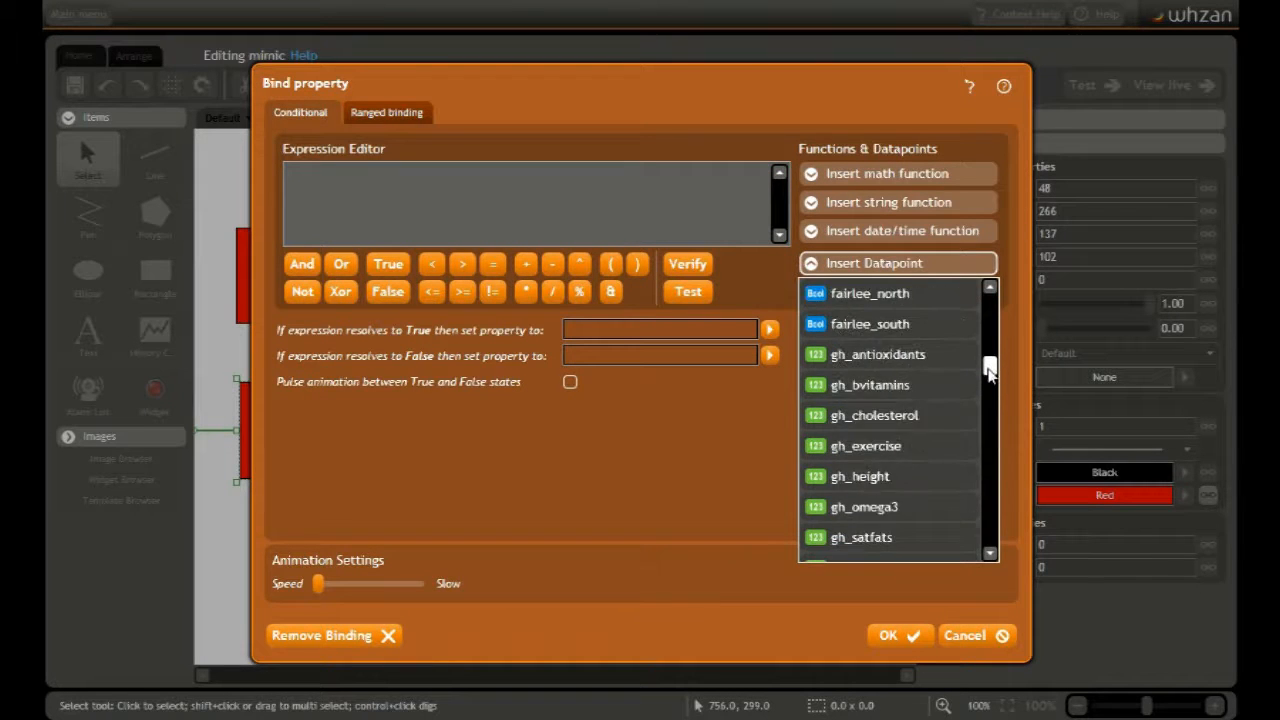
click(893, 477)
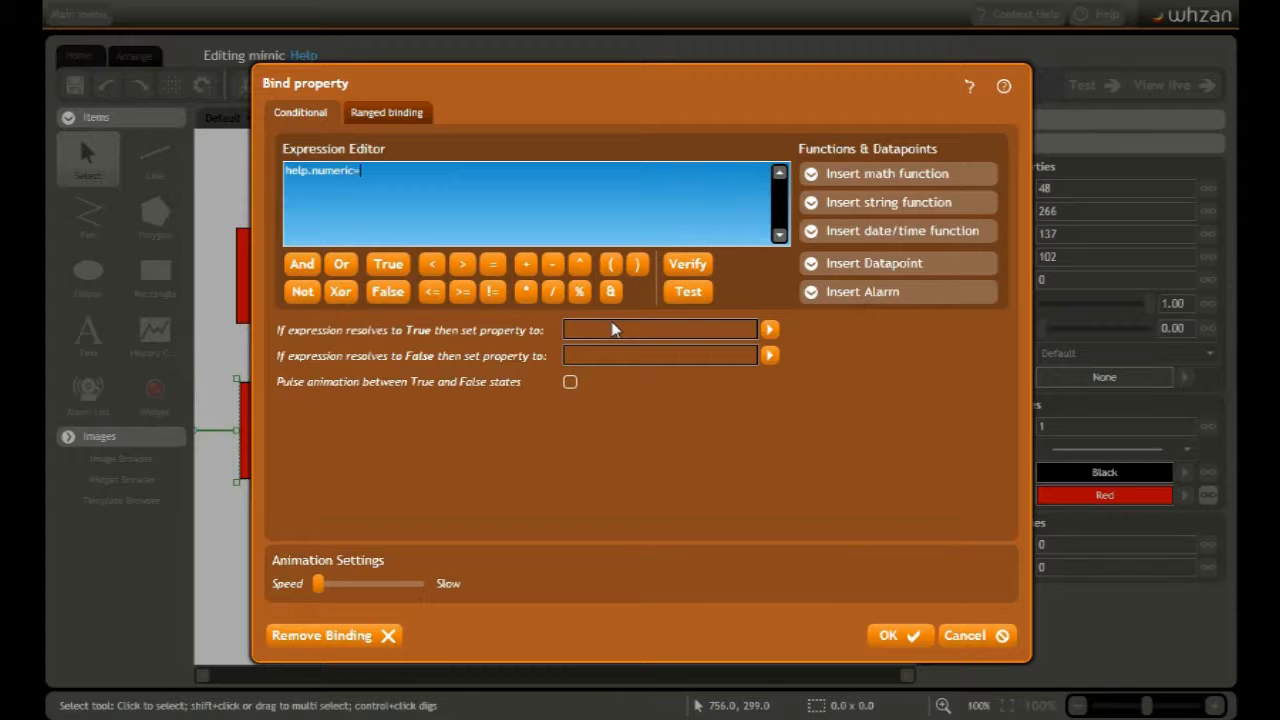
Step: Set the lower rectangle's fill color binding to Lime when true and Gray when false, and apply it
click(769, 329)
click(425, 251)
click(786, 568)
click(767, 356)
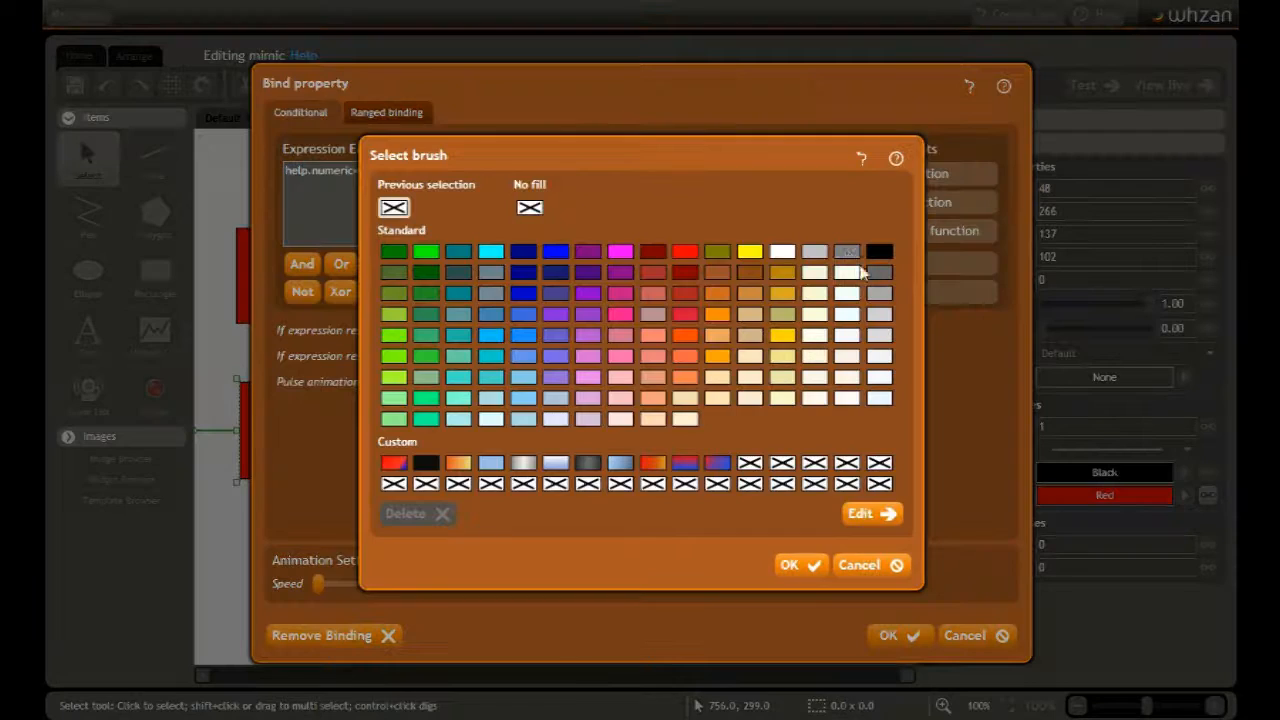
click(808, 565)
click(893, 634)
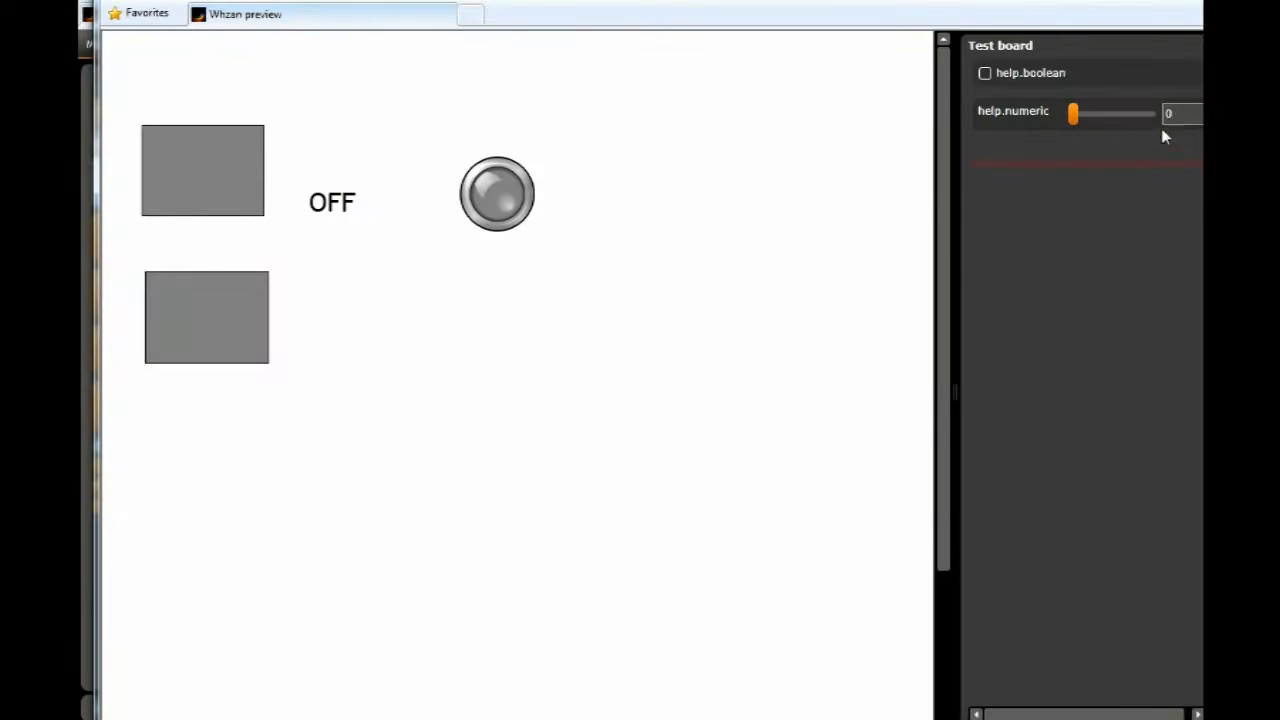
Step: Test the lower rectangle's color by changing the help.numeric value in the preview
drag(1073, 114, 1095, 118)
click(1109, 120)
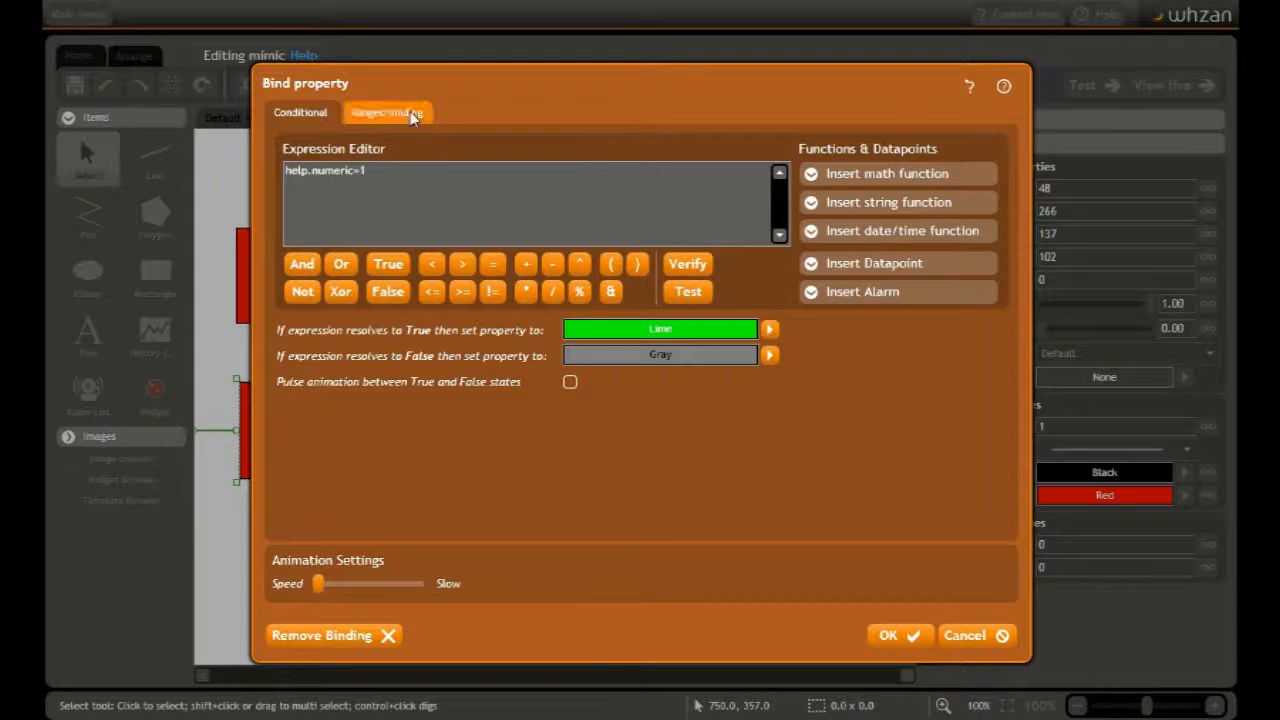
Step: Switch the lower rectangle's fill color to a ranged binding with the expression help.numeric
click(410, 111)
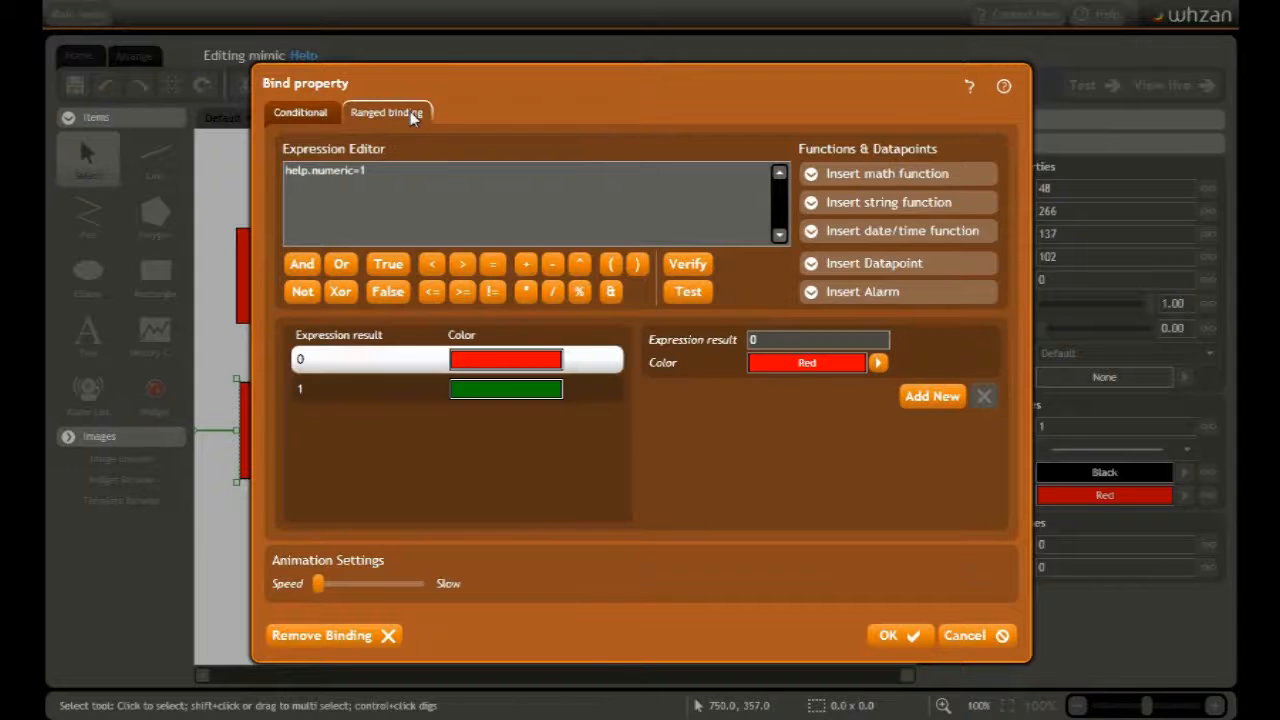
click(387, 170)
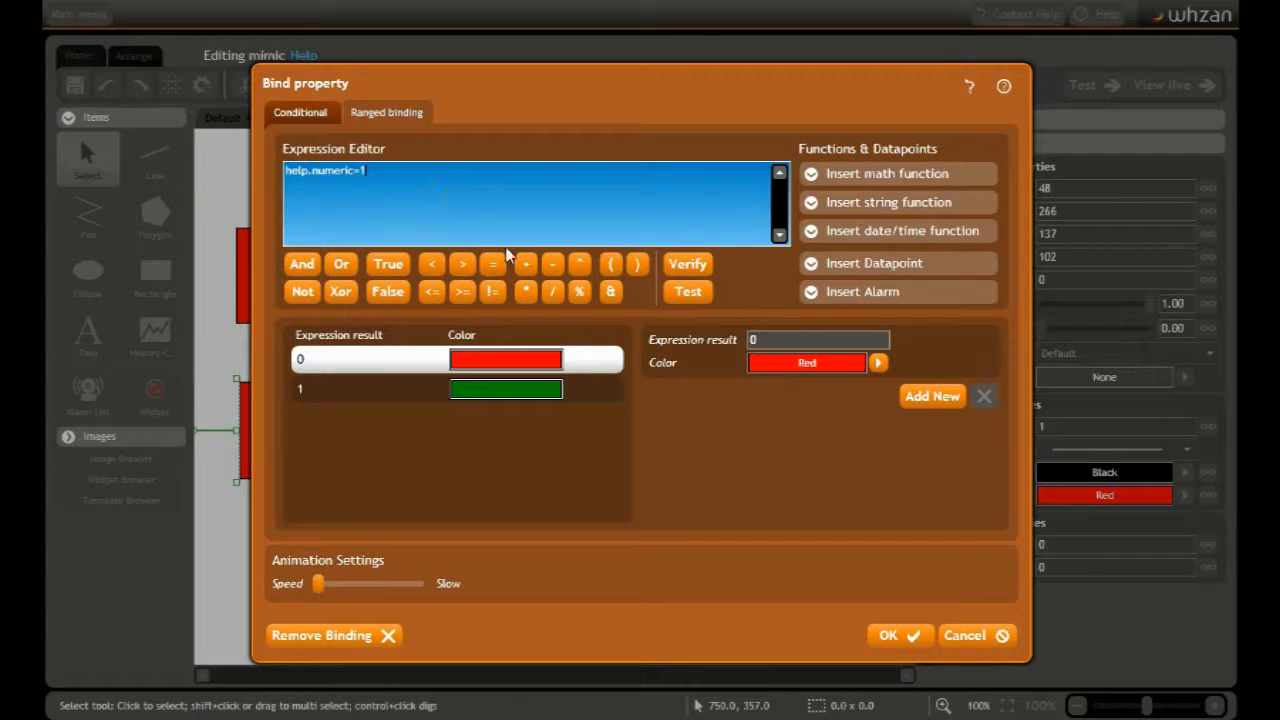
key(BackSpace)
key(BackSpace)
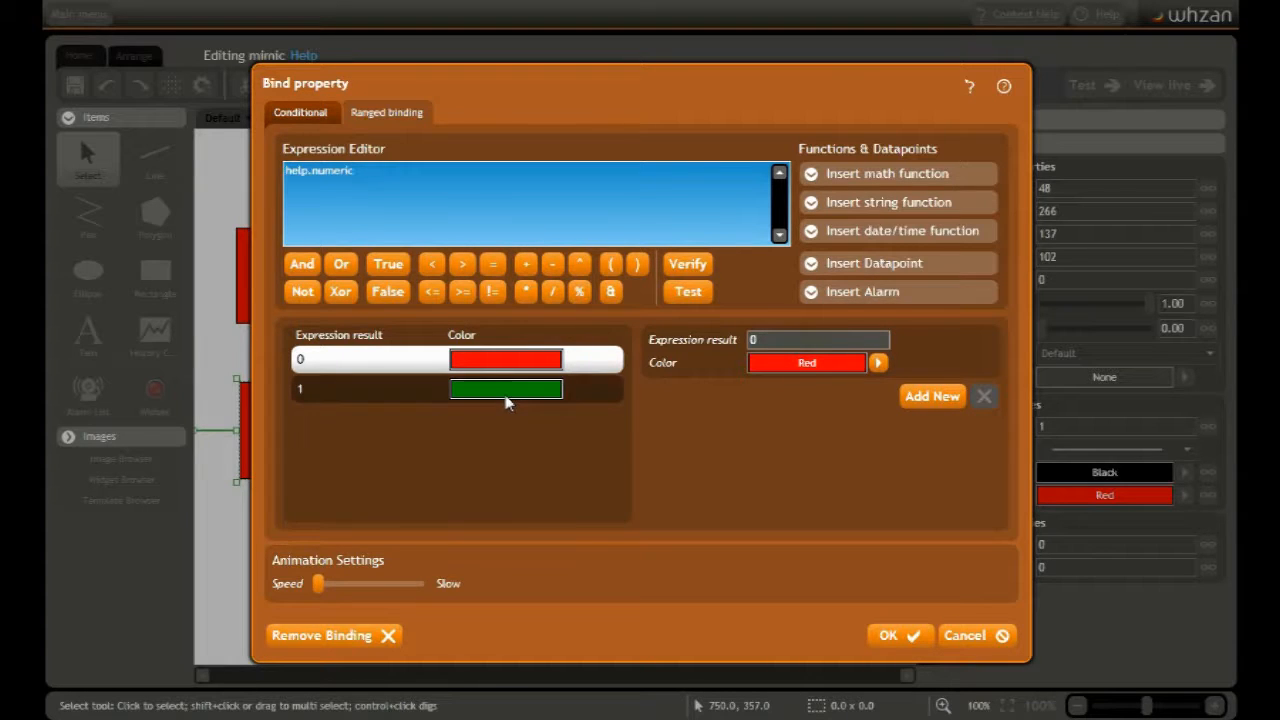
Step: Add a Blue color entry for expression result 3 to the ranged binding and apply it
click(916, 397)
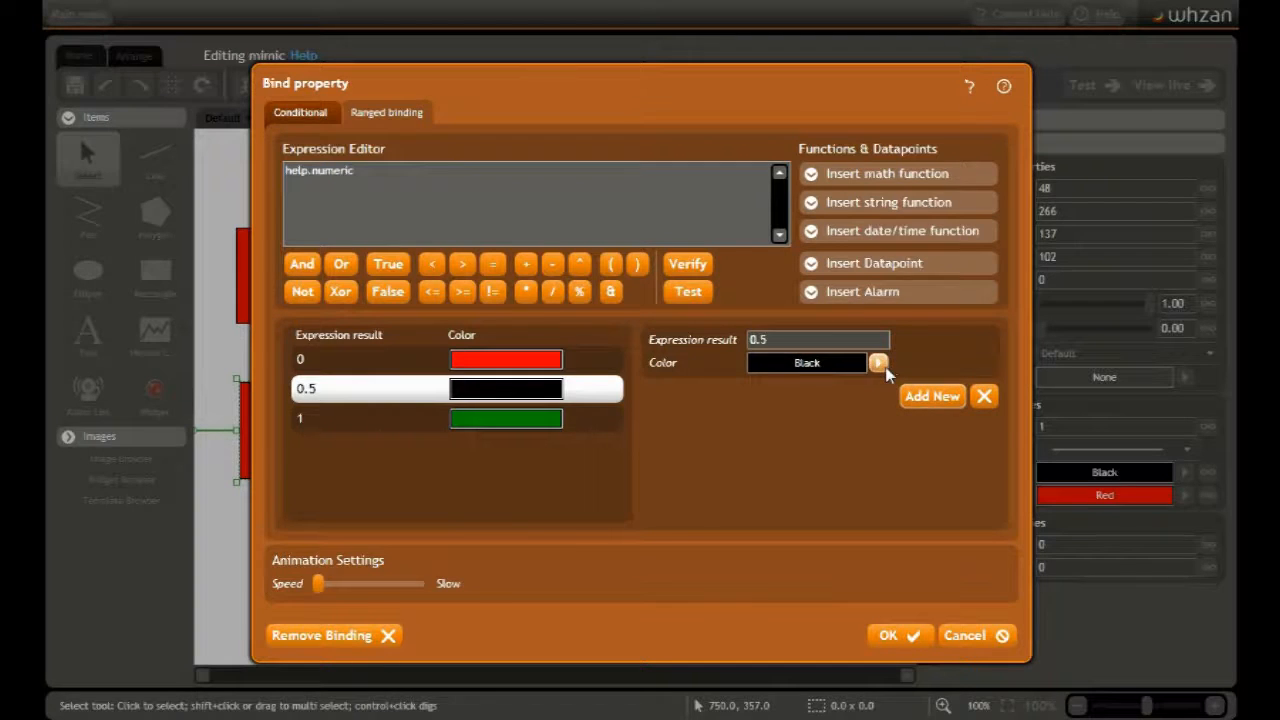
click(880, 363)
click(554, 257)
click(795, 565)
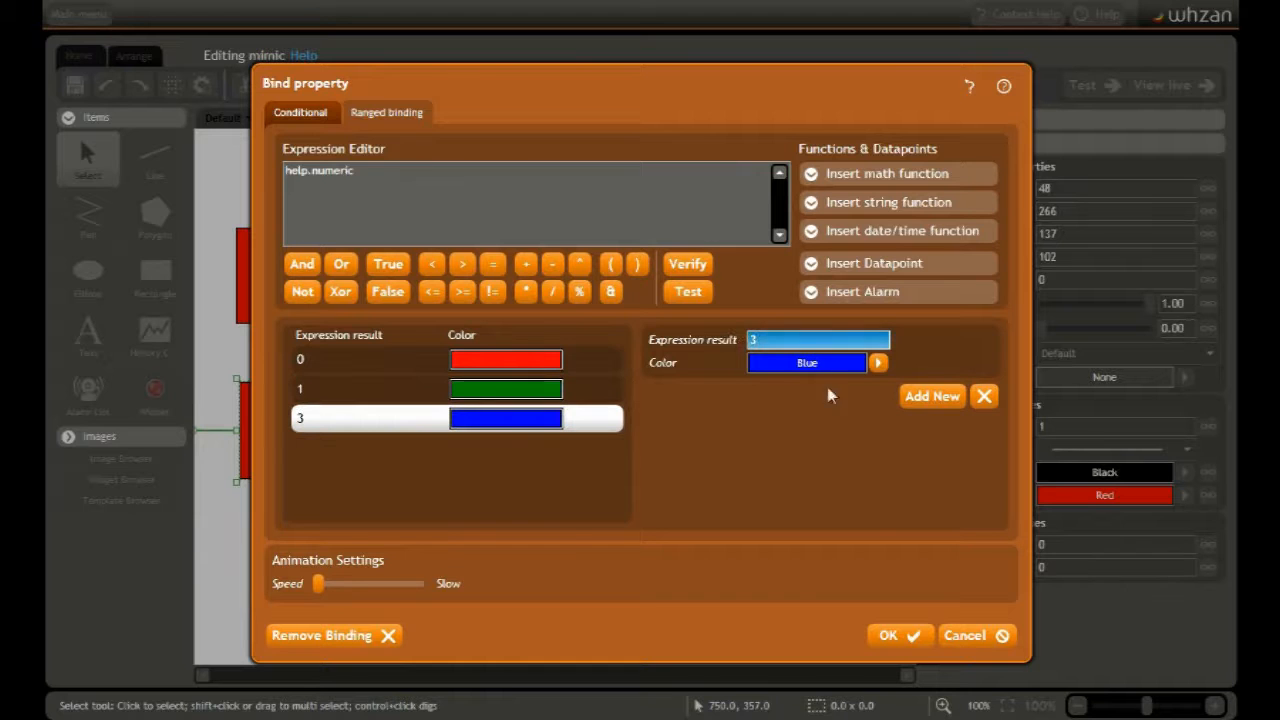
click(908, 637)
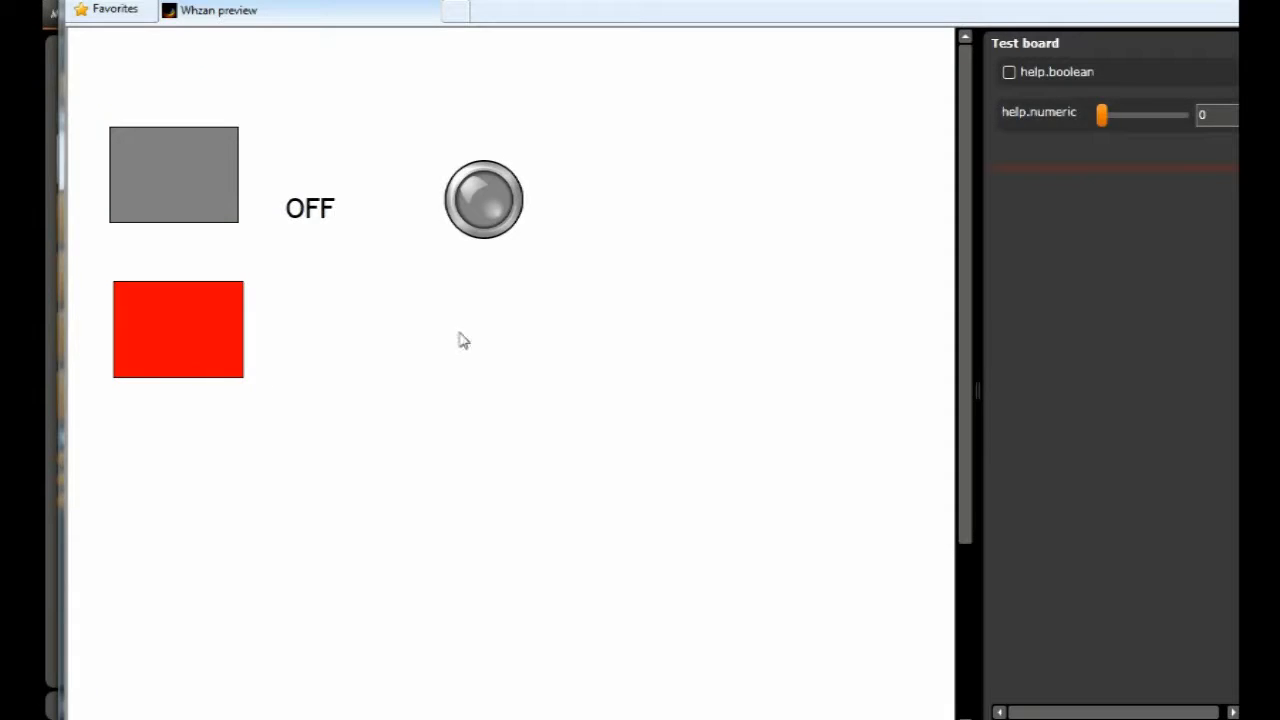
Step: Test the lower rectangle's ranged color in the preview by setting help.numeric to 1, 2 and 3
drag(1211, 117, 1201, 119)
text(1)
key(Return)
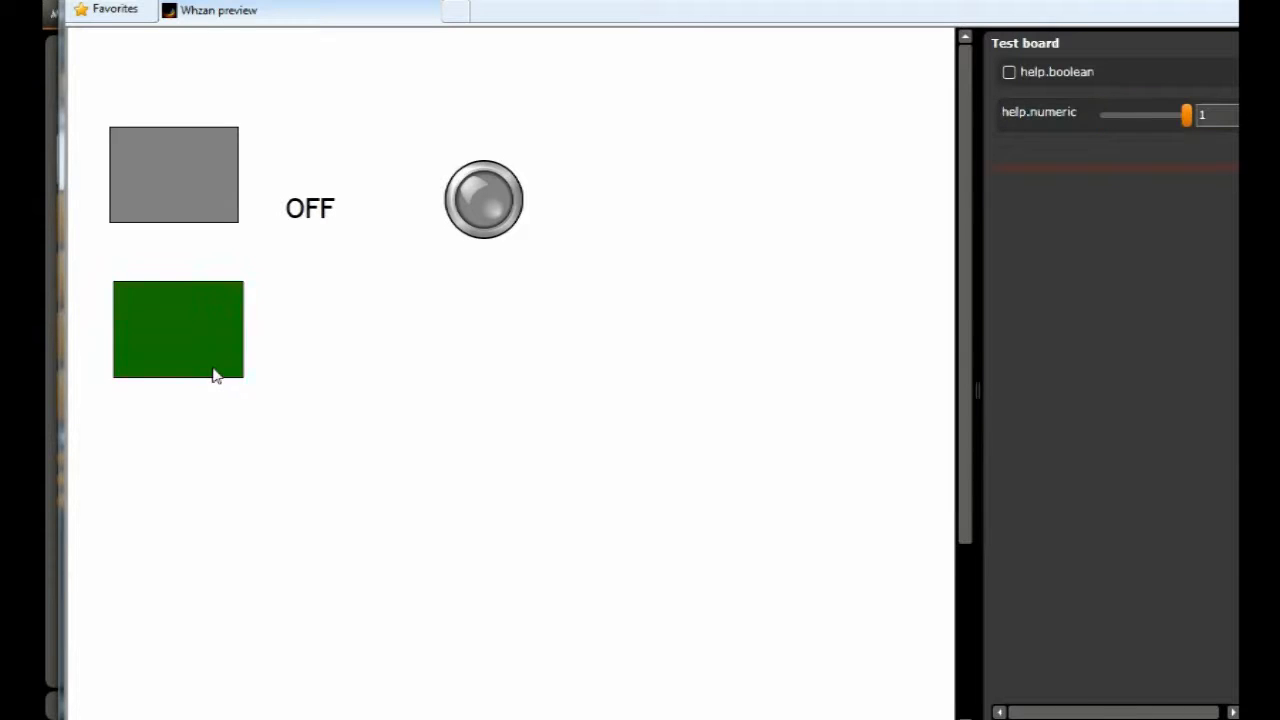
click(1210, 115)
text(2)
key(Return)
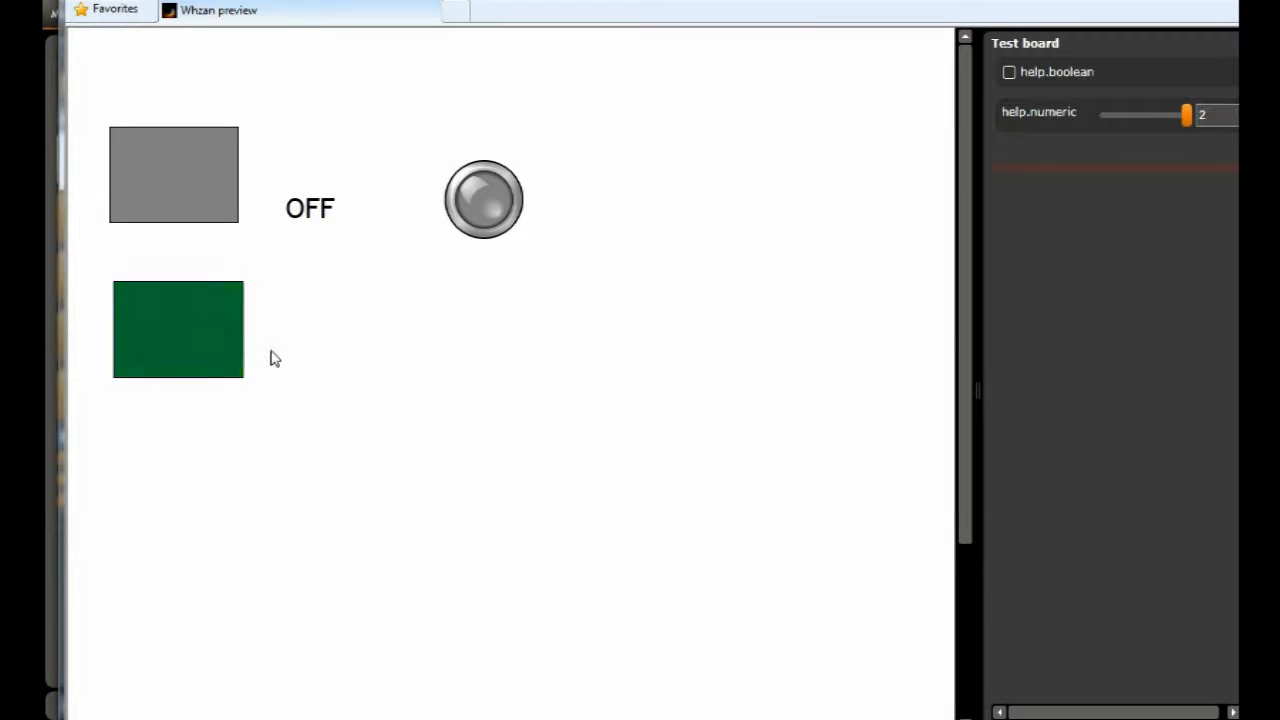
click(1210, 115)
text(3)
key(Return)
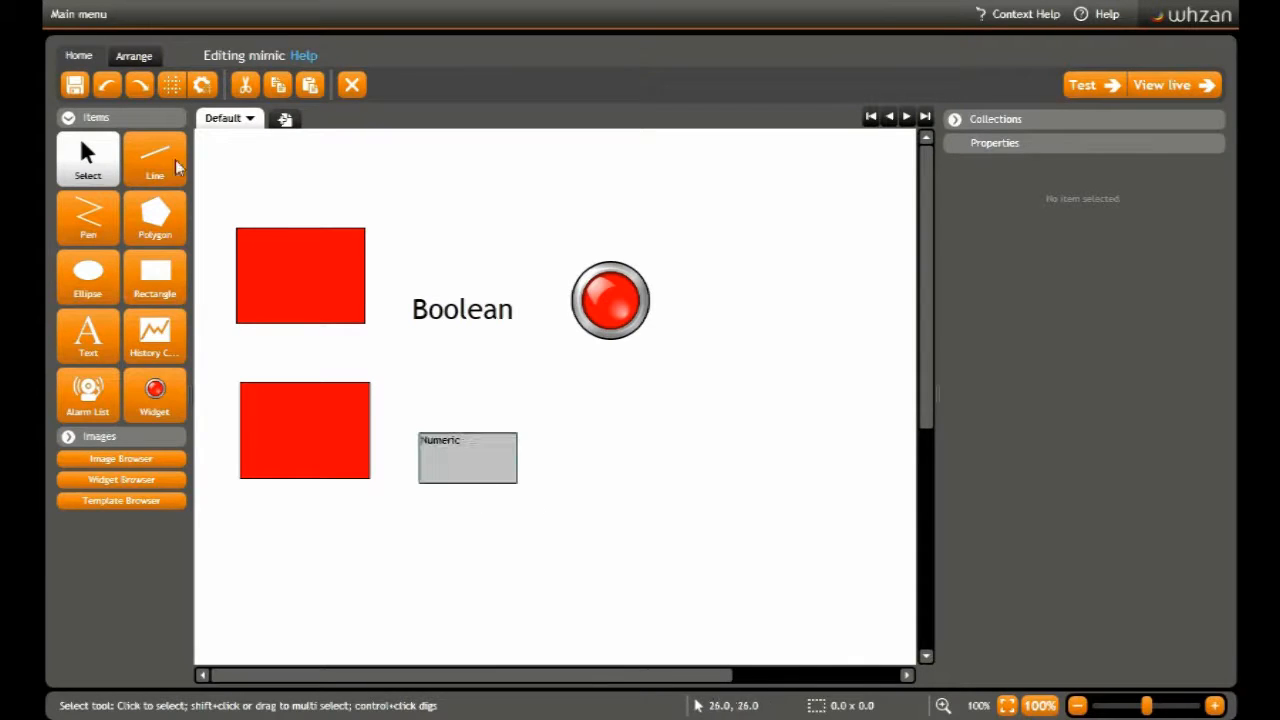
Step: Set the Numeric label's font size to 30 and widen the label to about 133
click(88, 160)
click(446, 457)
drag(1050, 475, 967, 423)
text(30)
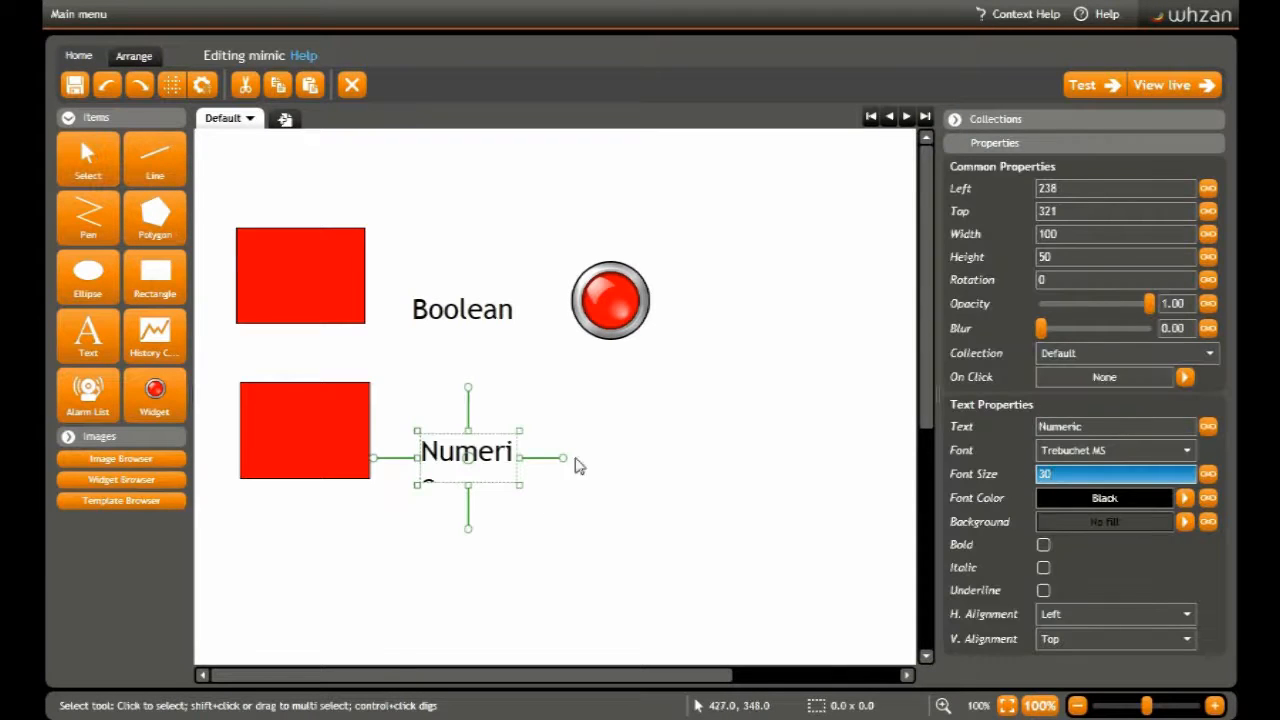
Step: Bind the Numeric label's text to help.numeric as a string from numeric with the Currency format
click(1208, 427)
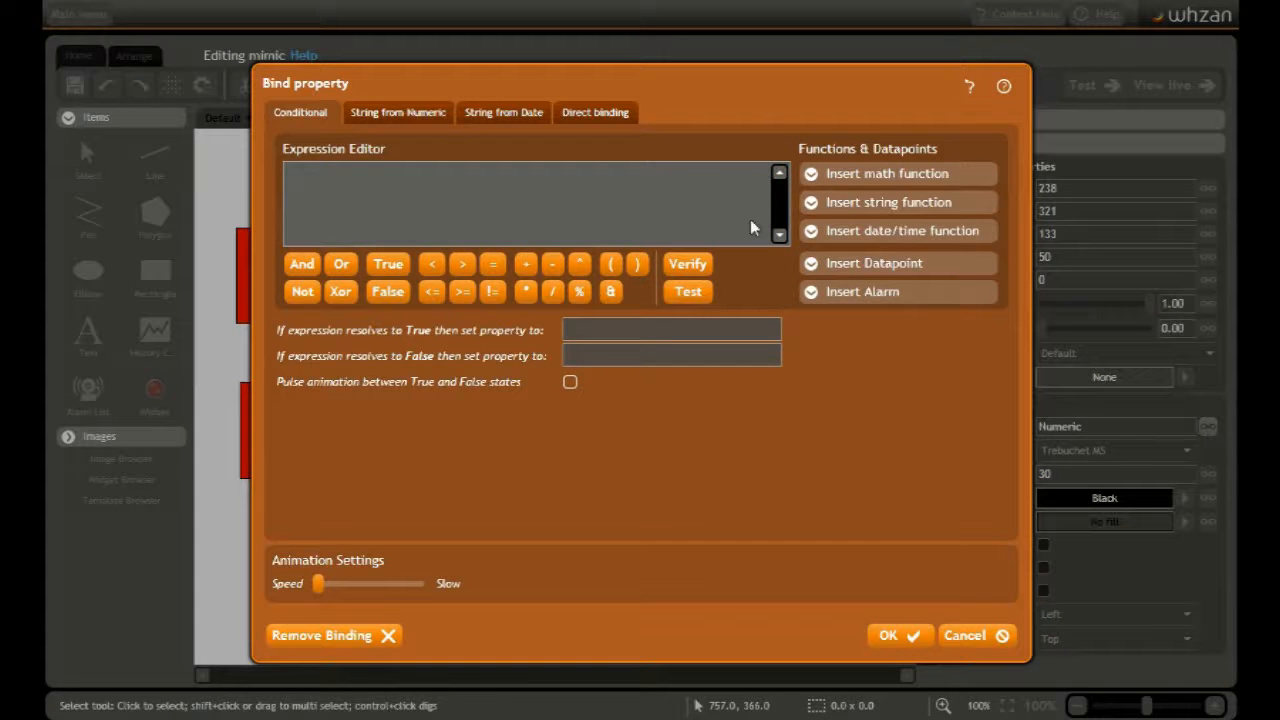
click(398, 112)
click(872, 263)
drag(990, 315, 991, 385)
click(888, 360)
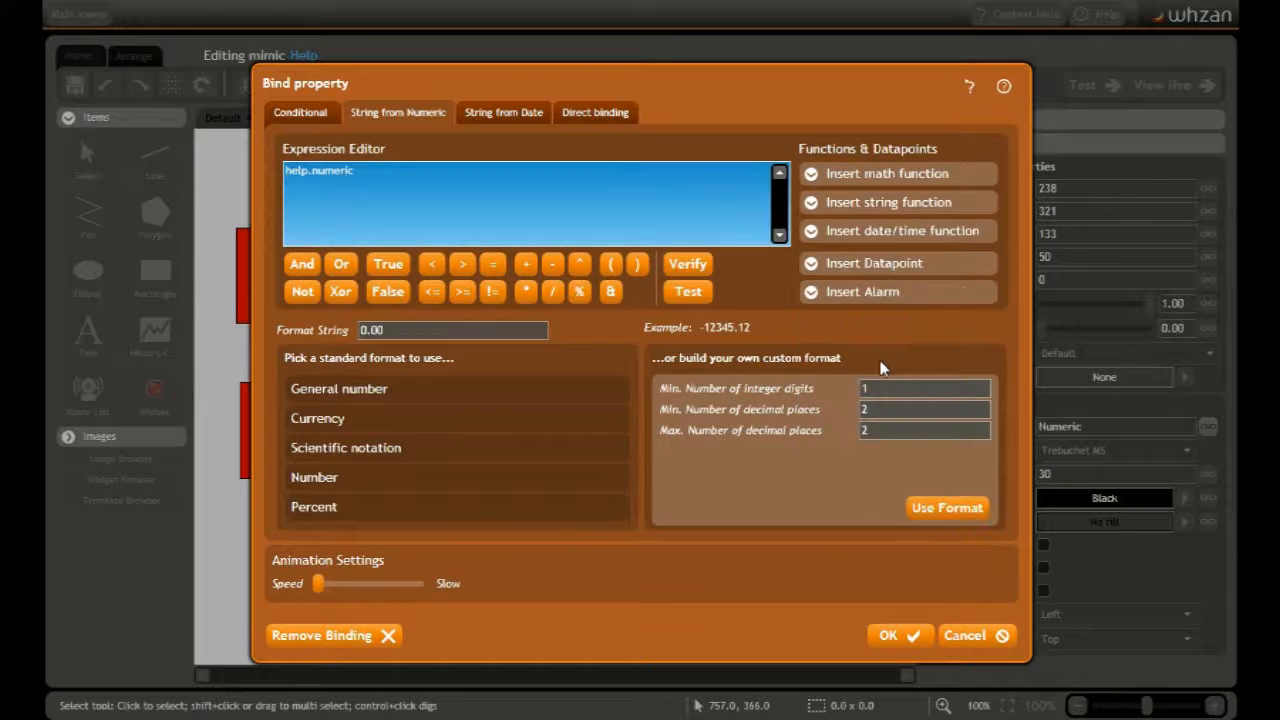
click(322, 426)
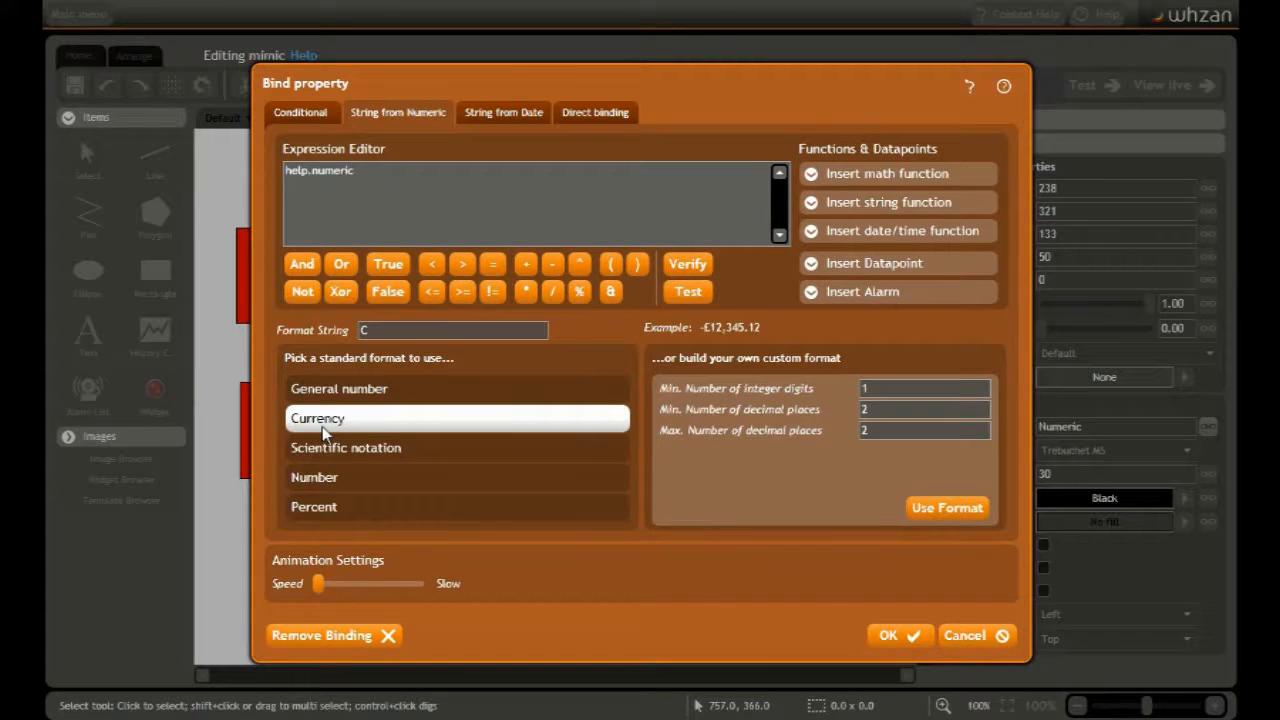
click(910, 636)
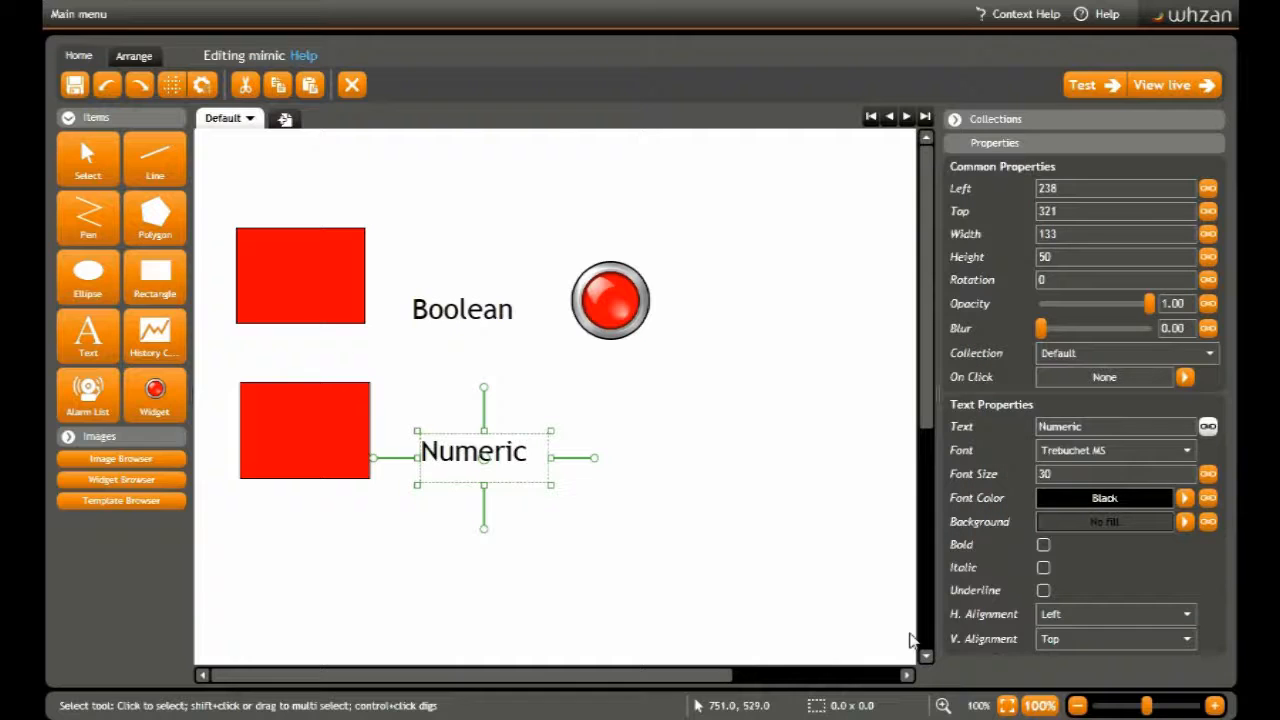
Step: Test the currency label in the preview by setting help.numeric to 2
click(1090, 85)
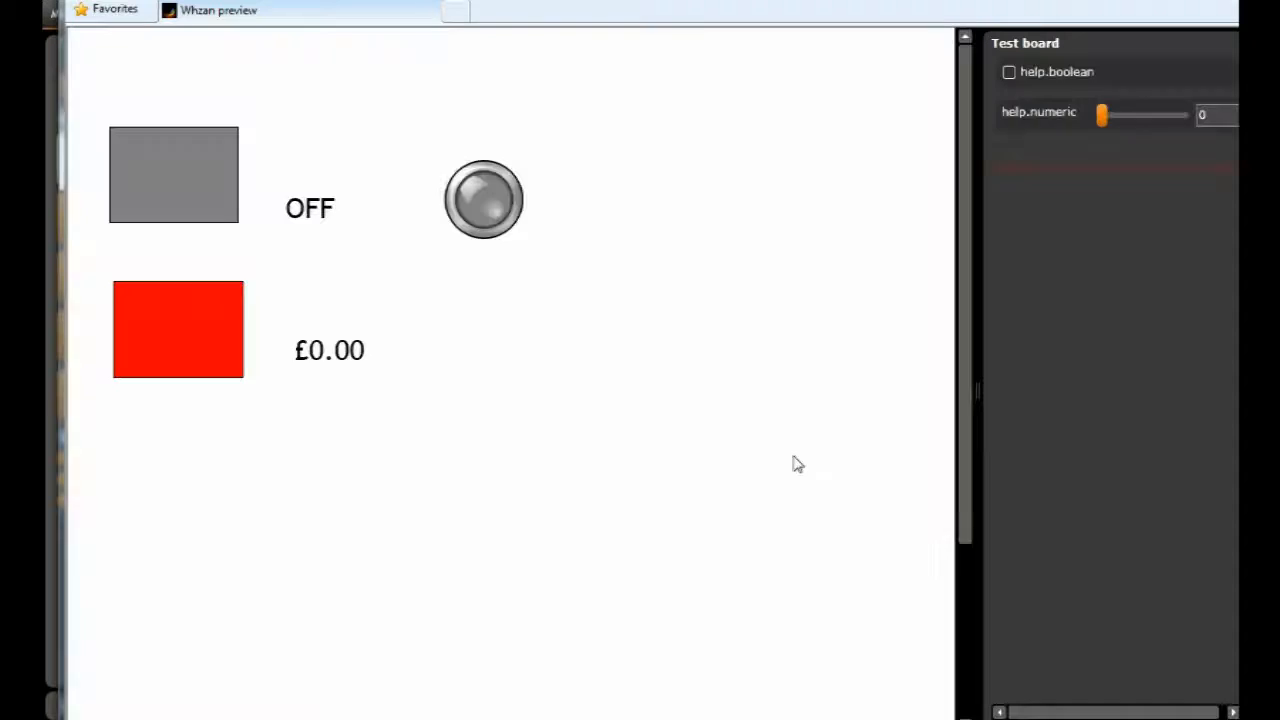
double_click(1211, 115)
text(2)
key(Return)
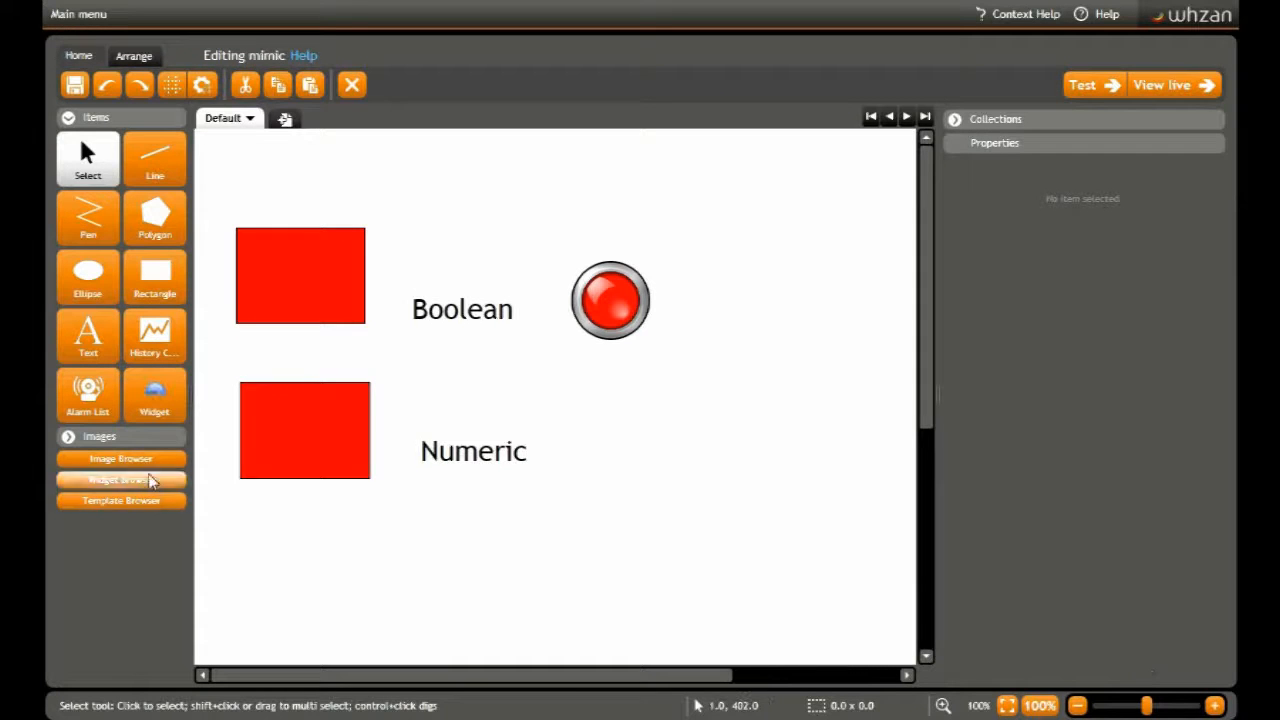
Step: Place the Aqua 180-degree Needle Gauge from the Gauges category beside the Numeric label, about 173 wide and 97 high
click(151, 482)
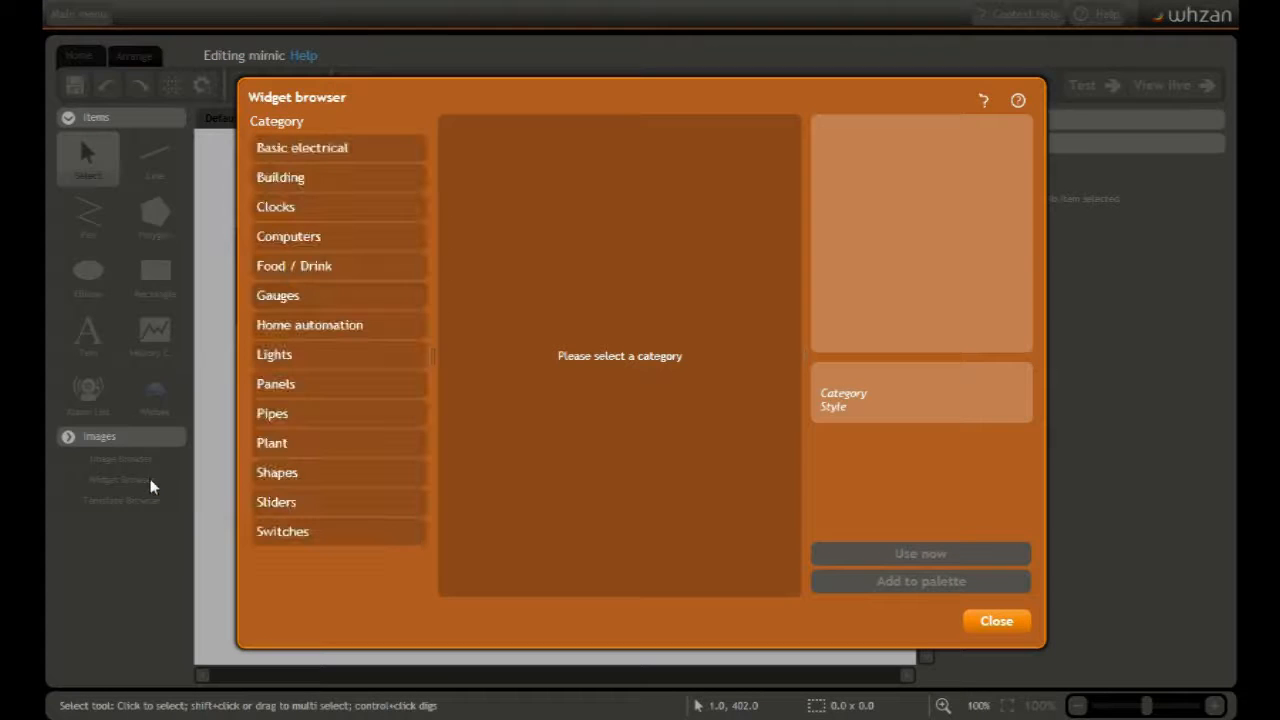
click(285, 296)
click(496, 280)
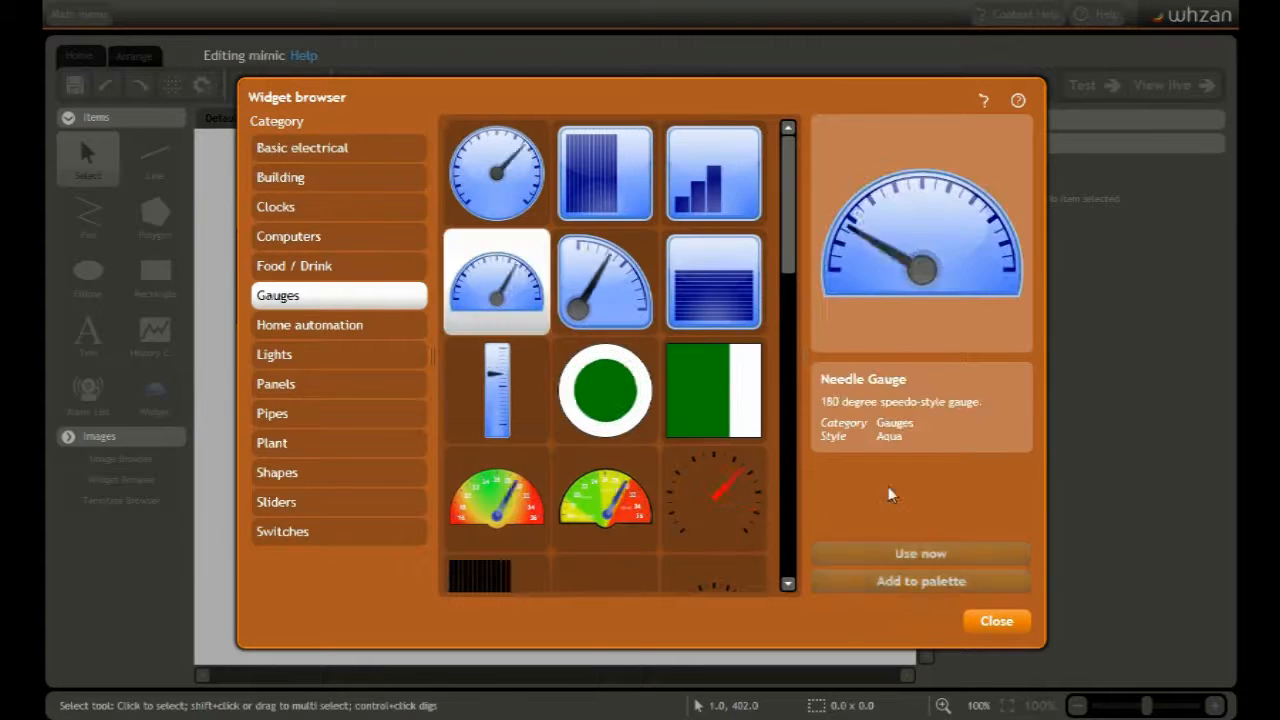
click(902, 550)
drag(576, 411, 747, 508)
Step: Bind the needle gauge's value to the help.numeric datapoint
click(694, 464)
click(1208, 427)
click(875, 263)
drag(990, 298, 995, 390)
click(870, 354)
click(888, 635)
Step: Set the needle gauge's minimum to 1 and maximum to 10
click(1073, 452)
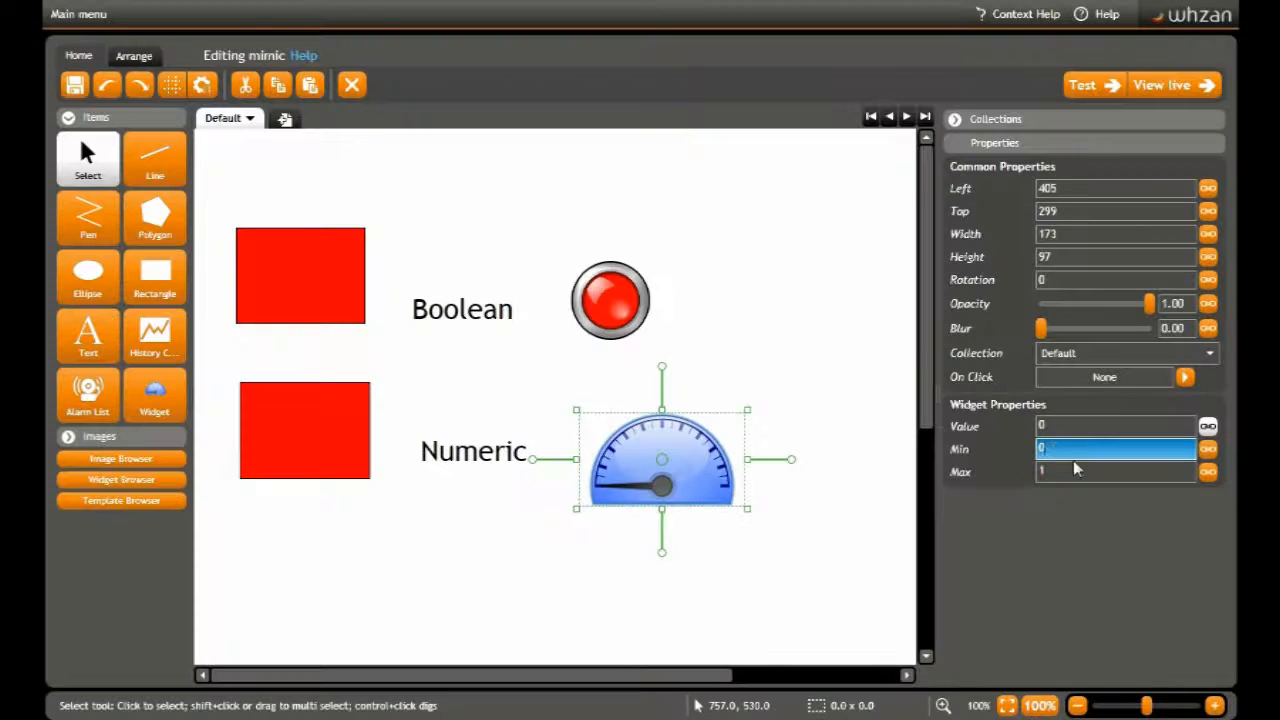
click(1074, 474)
text(100)
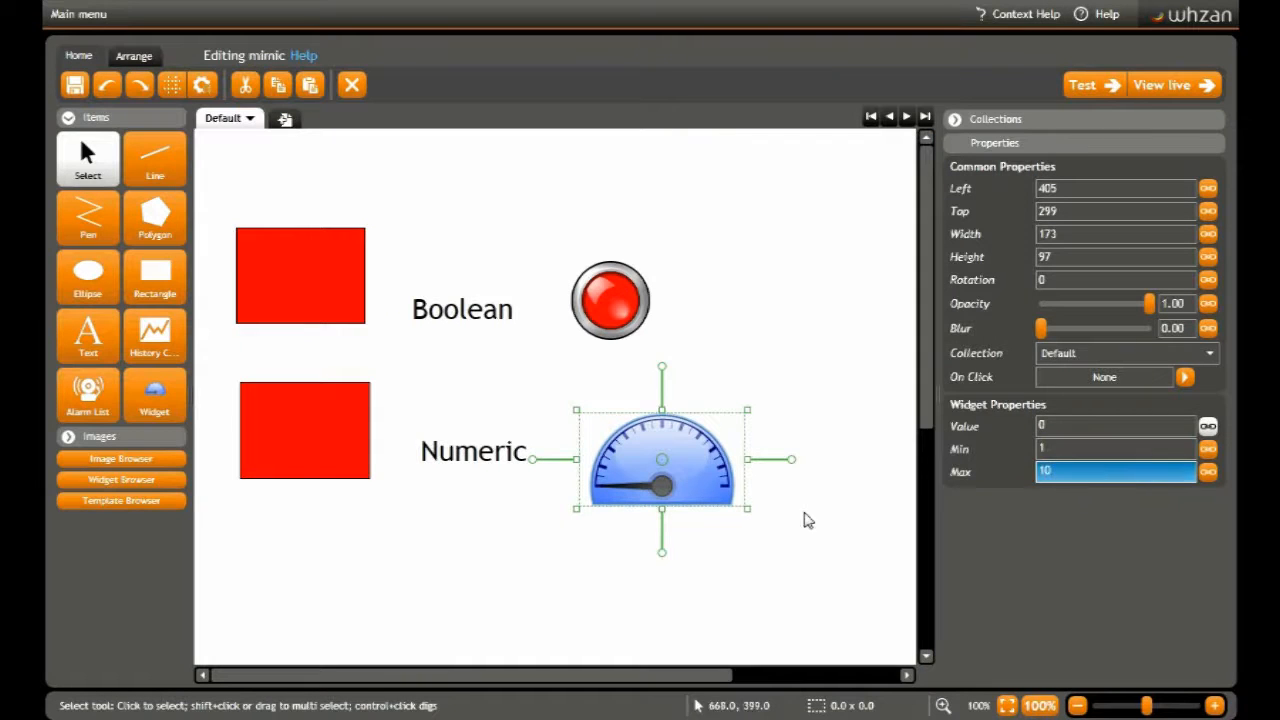
click(805, 520)
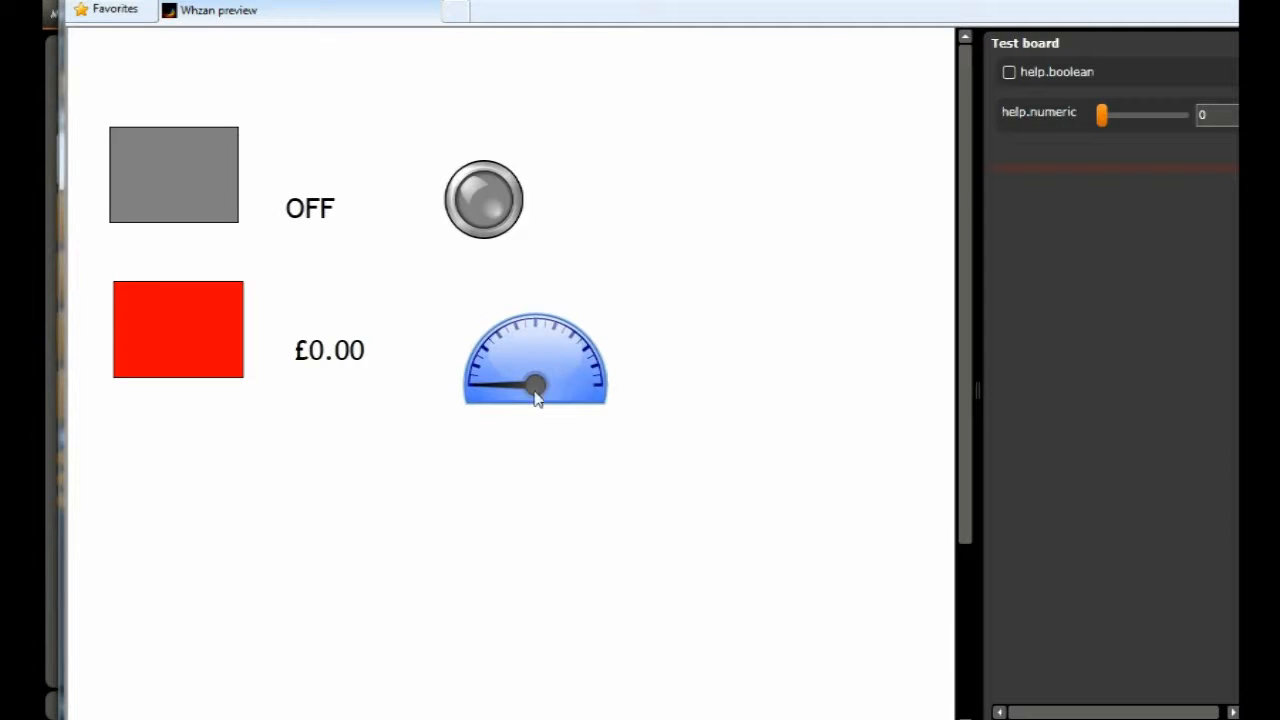
Step: Test the needle gauge in the preview by setting help.numeric to 10 and 5
click(1212, 114)
text(10)
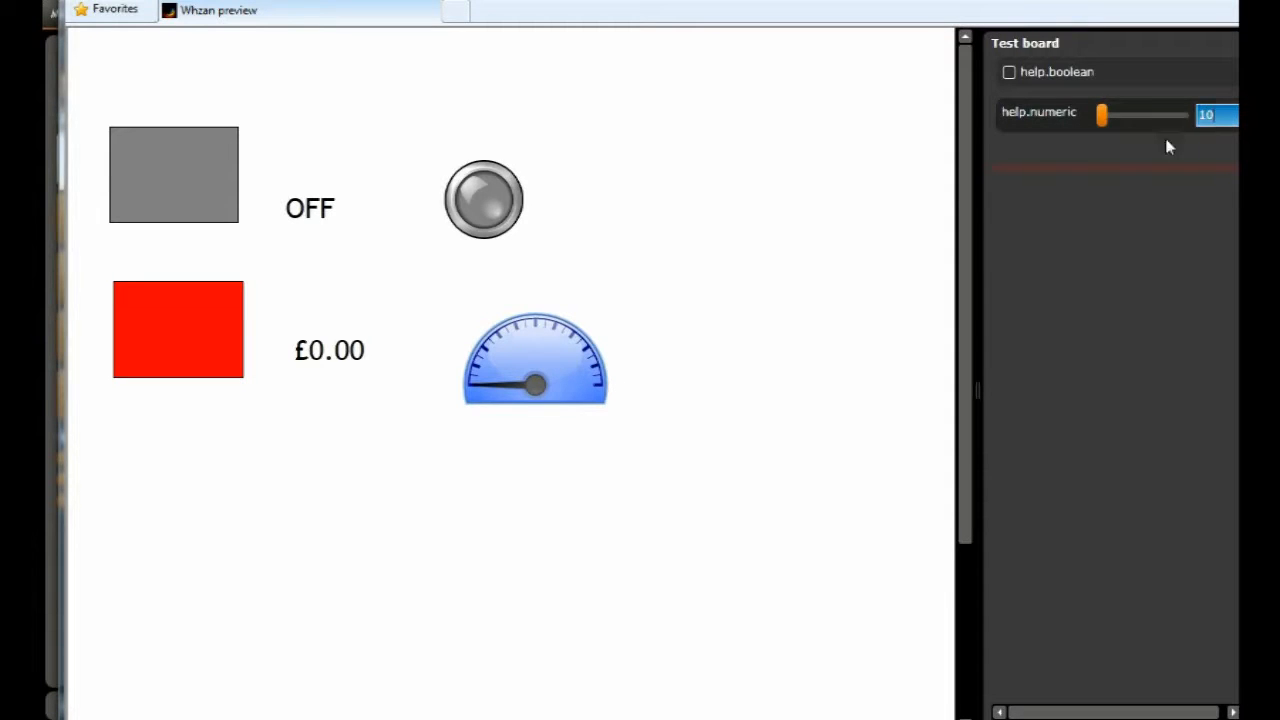
click(868, 264)
click(1210, 114)
text(5)
click(643, 371)
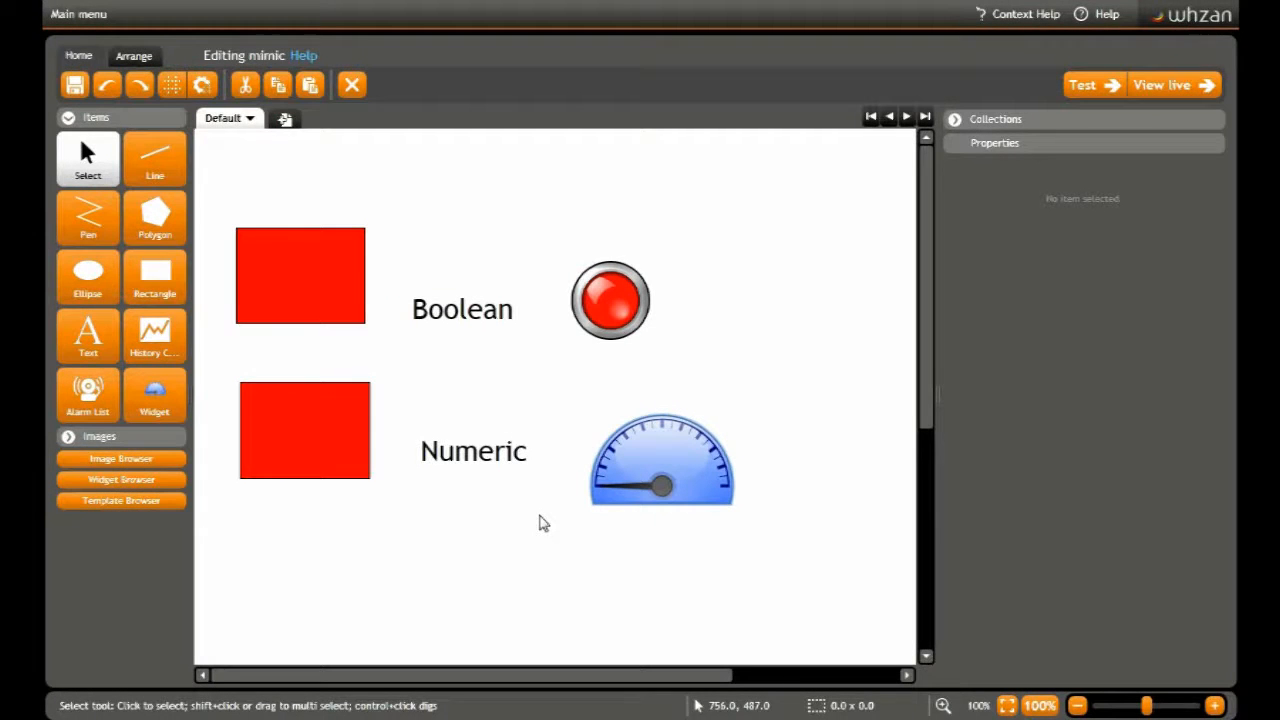
Step: Add a "Date and time" text label below the lower rectangle, about 637 wide, with font size 30
key(ctrl+v)
drag(357, 580, 863, 580)
click(1038, 478)
text(30)
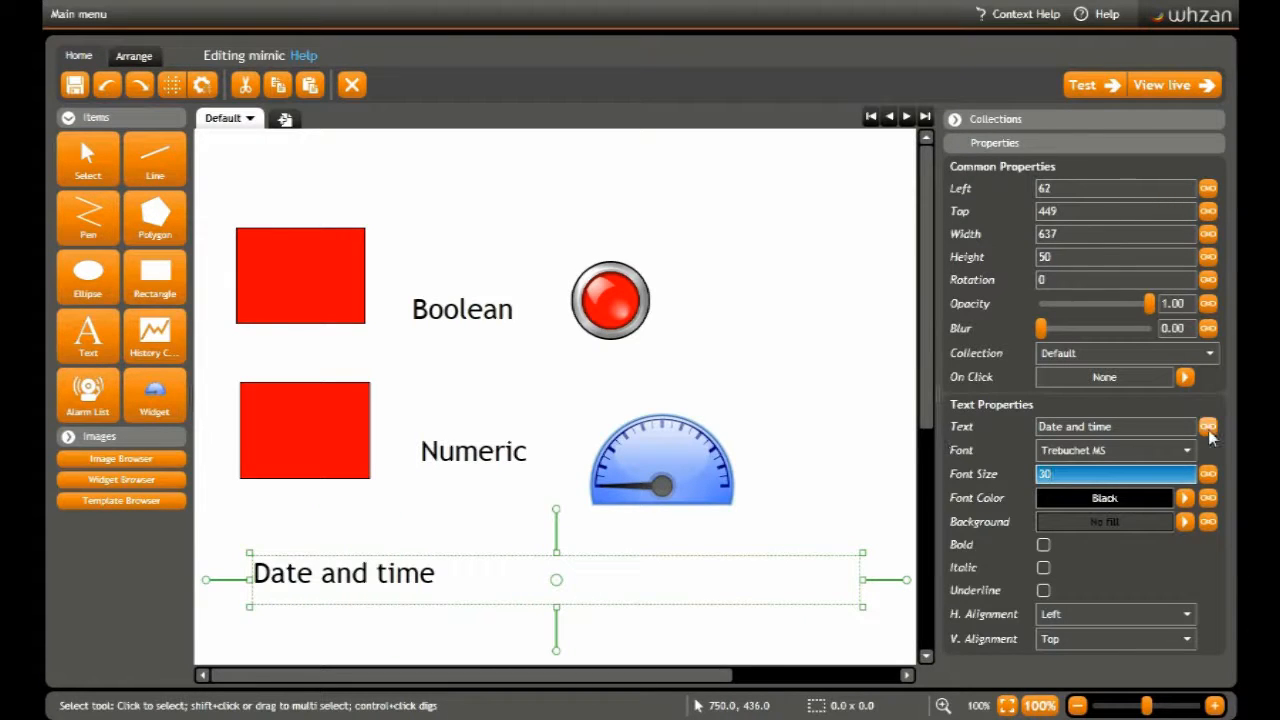
key(Return)
Step: Start a string from date binding on the "Date and time" label's text with the help.date datapoint
click(1206, 427)
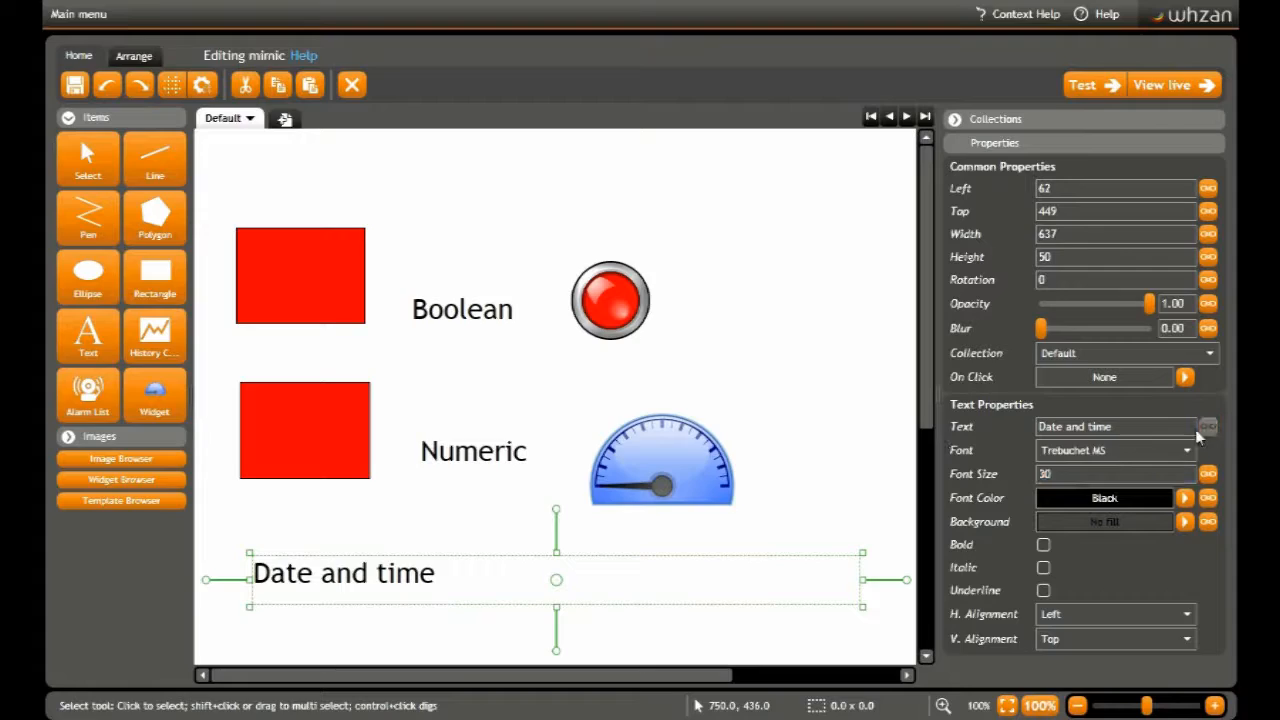
click(530, 114)
click(909, 264)
drag(995, 323, 996, 382)
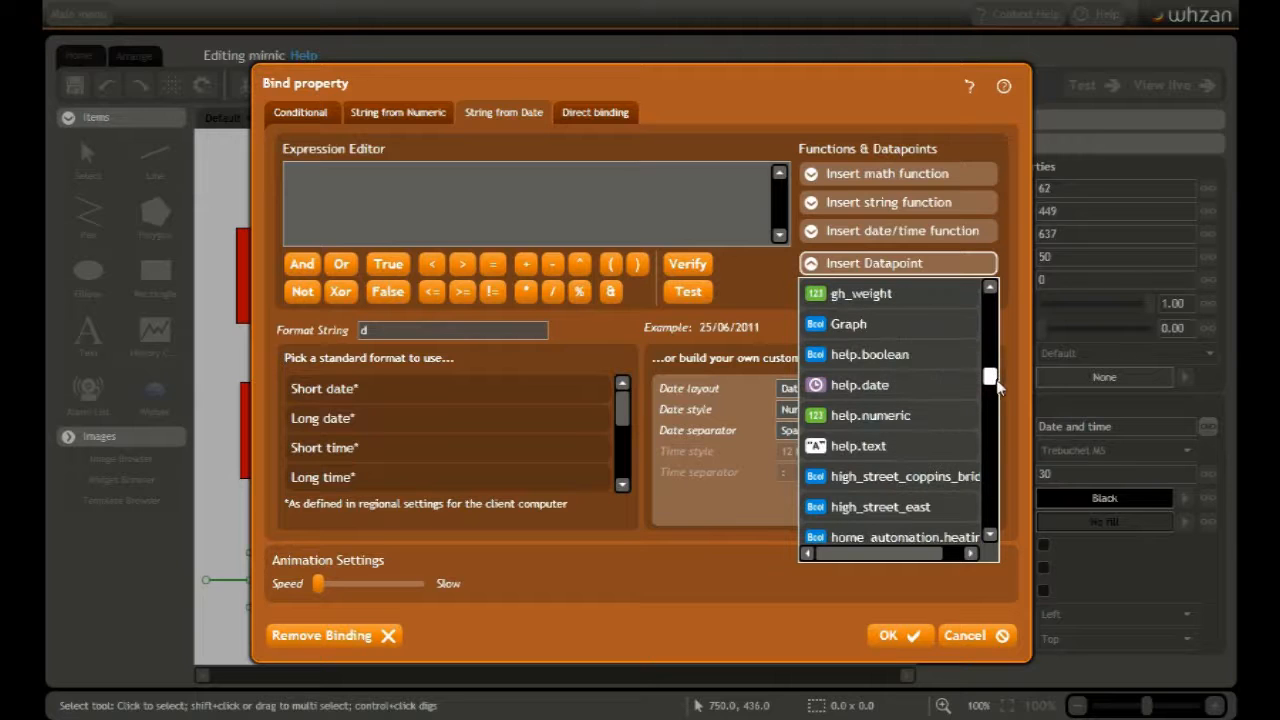
click(881, 387)
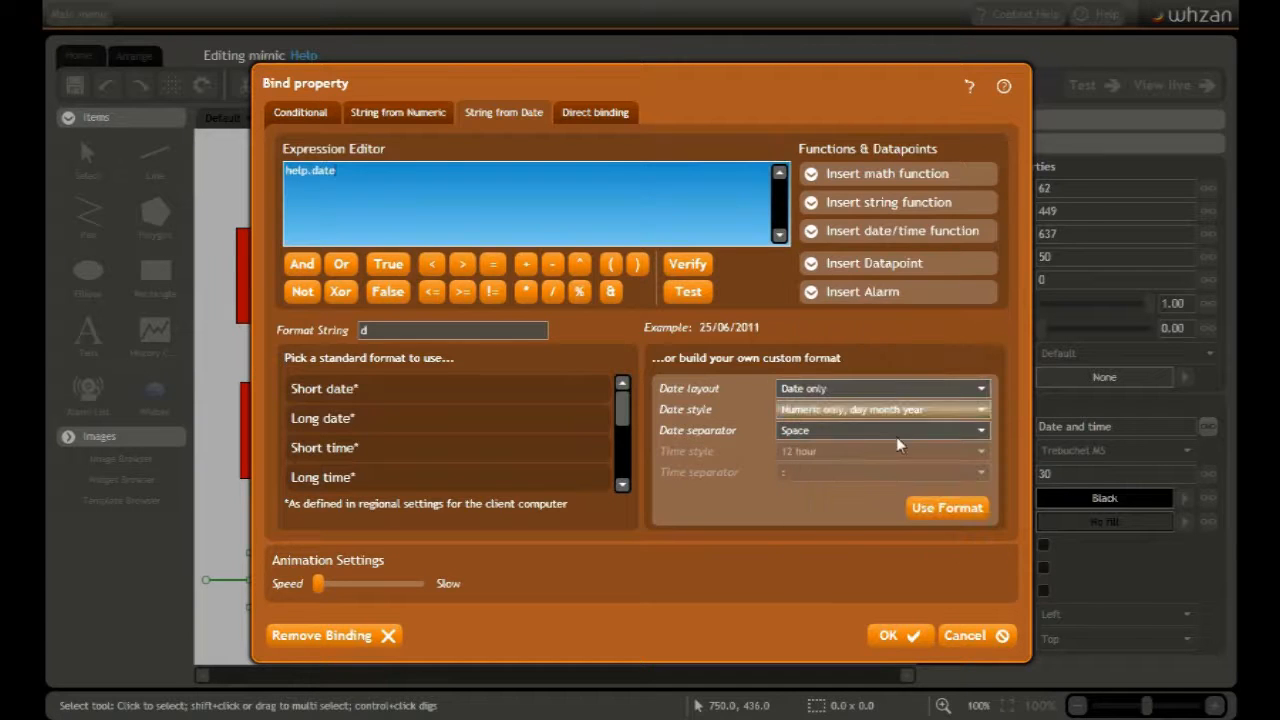
Step: Use a custom format with date before time and long month name, day month year, and apply the binding
click(985, 387)
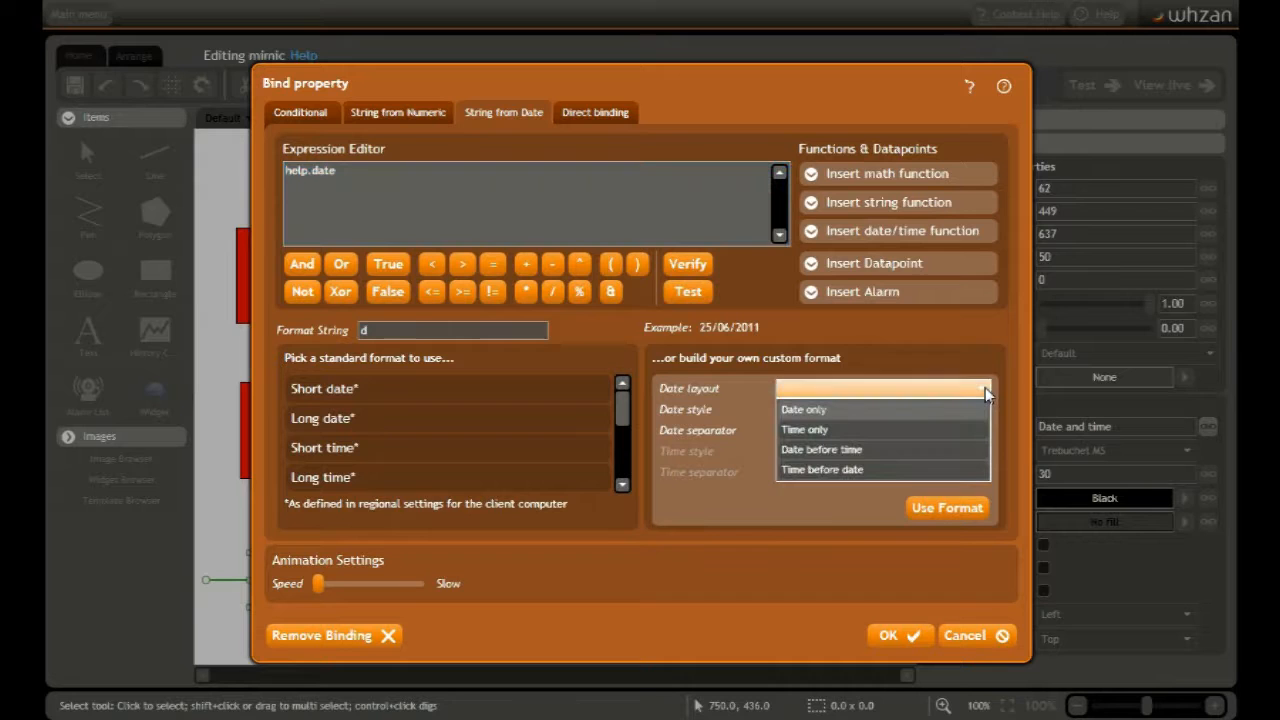
click(874, 450)
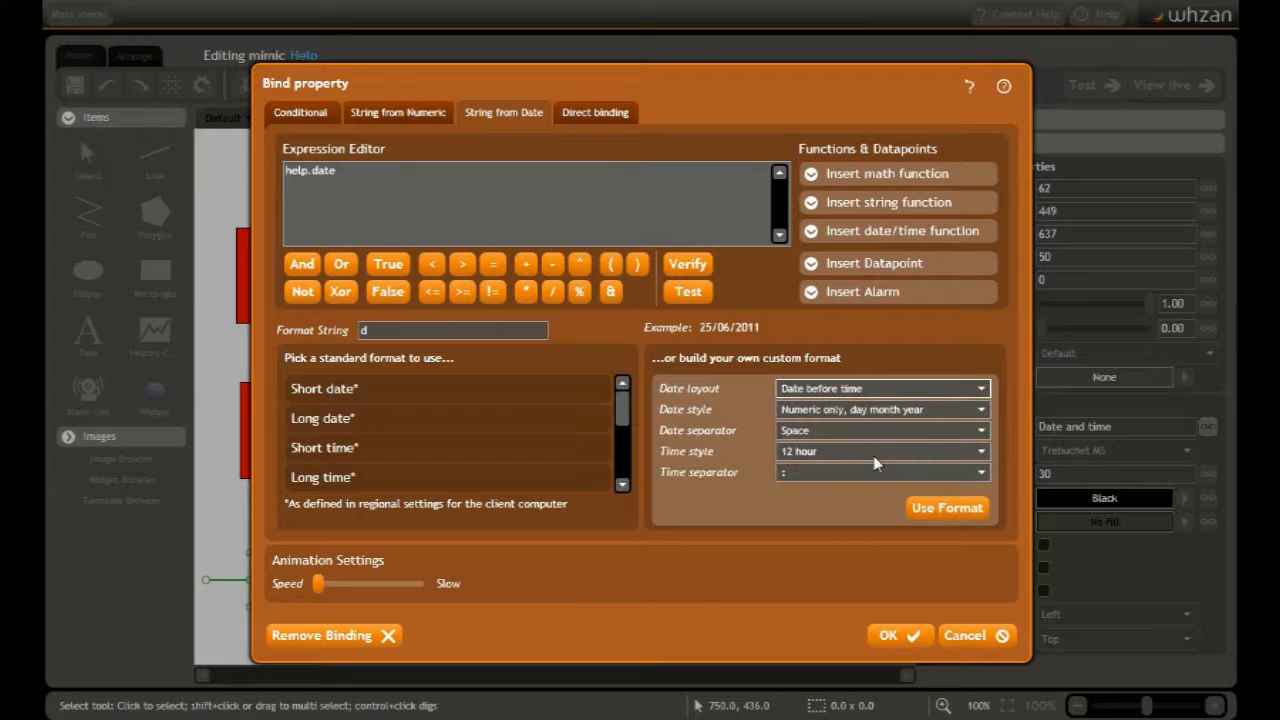
click(985, 410)
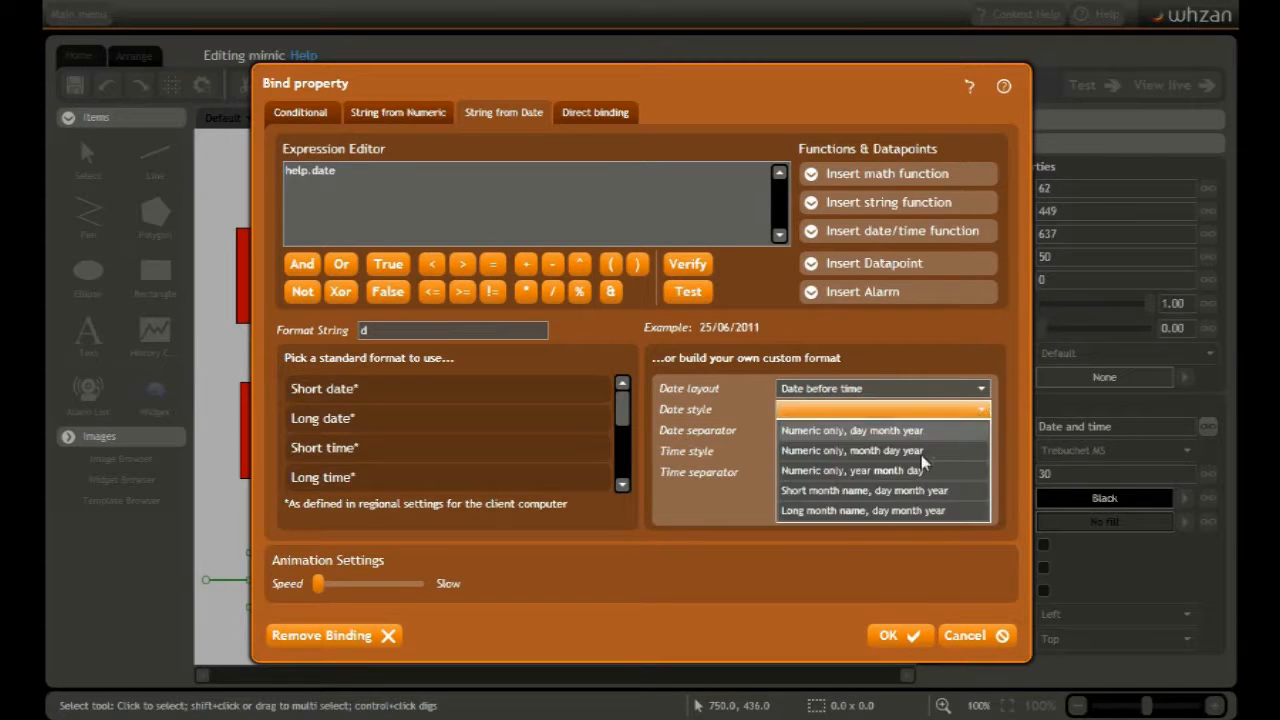
click(864, 511)
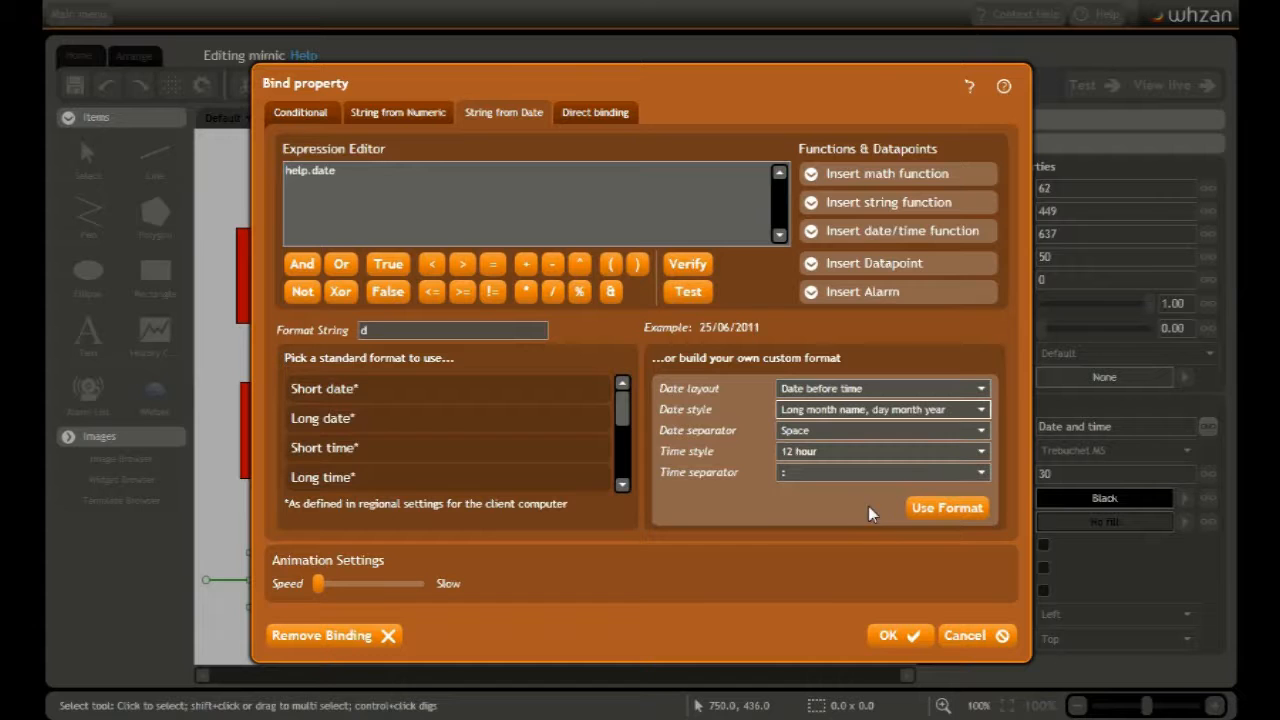
click(943, 507)
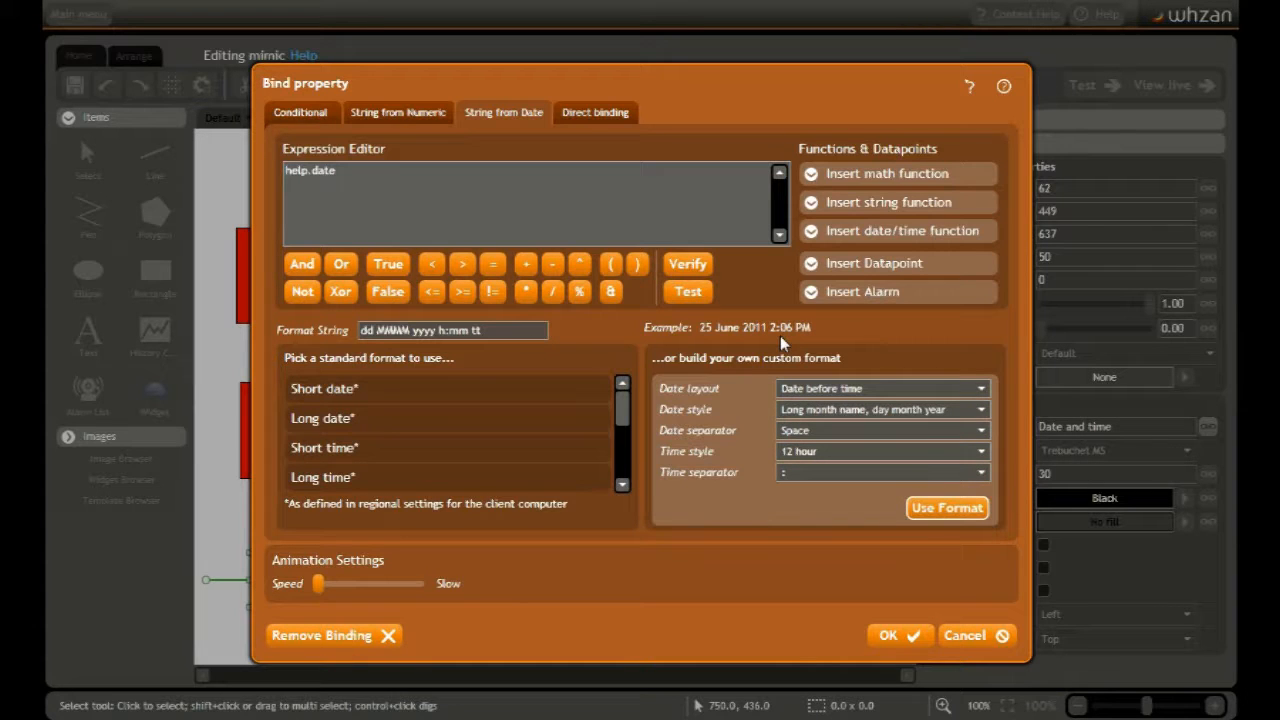
click(888, 637)
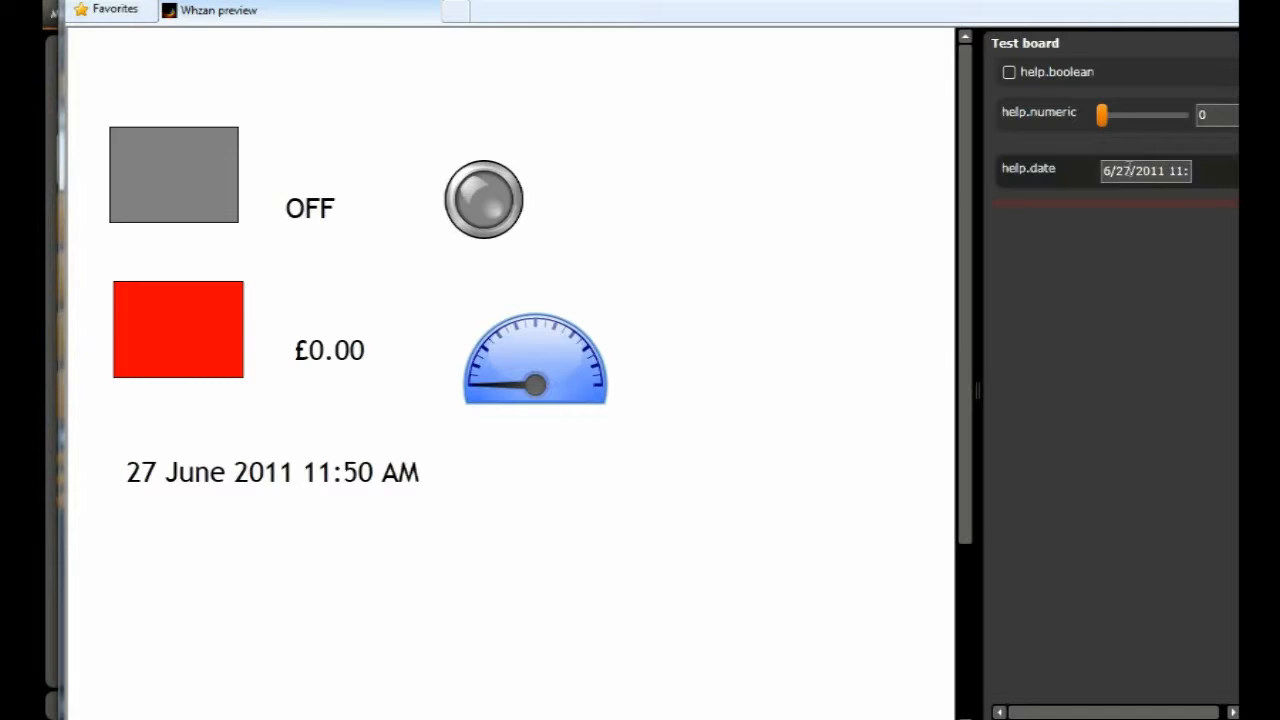
Step: Test the date label in the preview by changing the day in help.date to 30
click(1130, 171)
key(BackSpace)
key(BackSpace)
text(30)
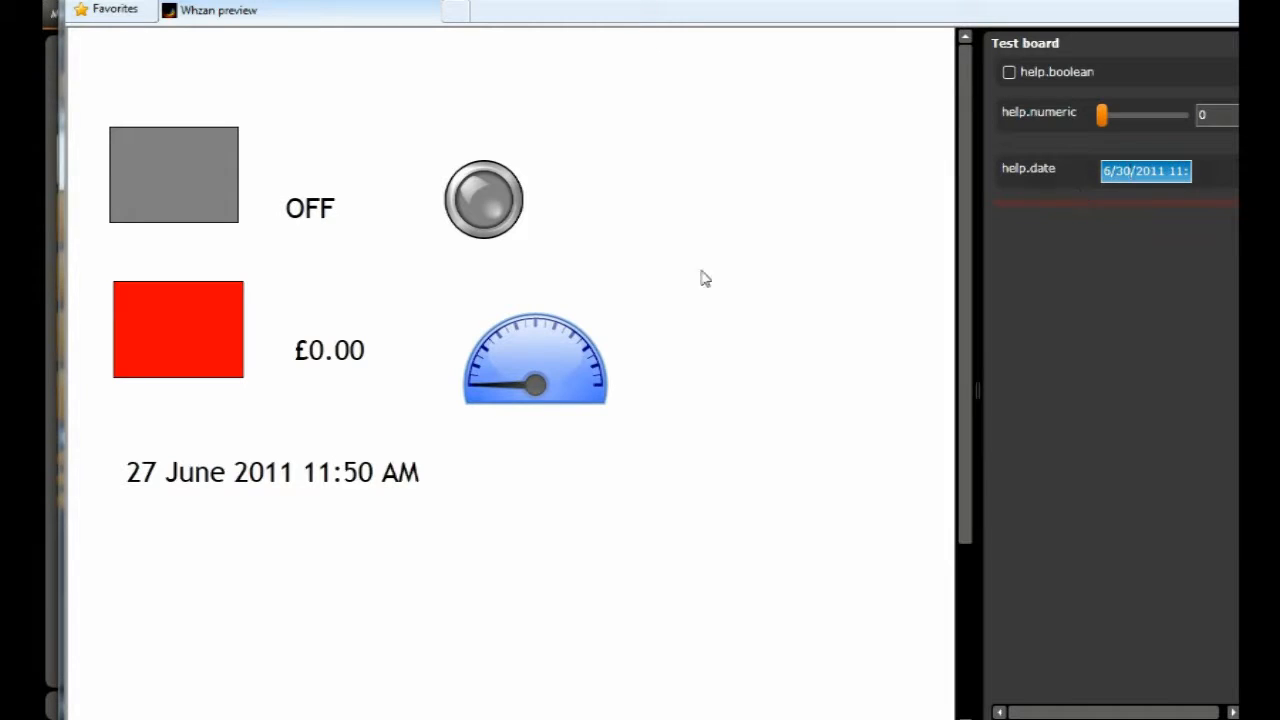
click(730, 378)
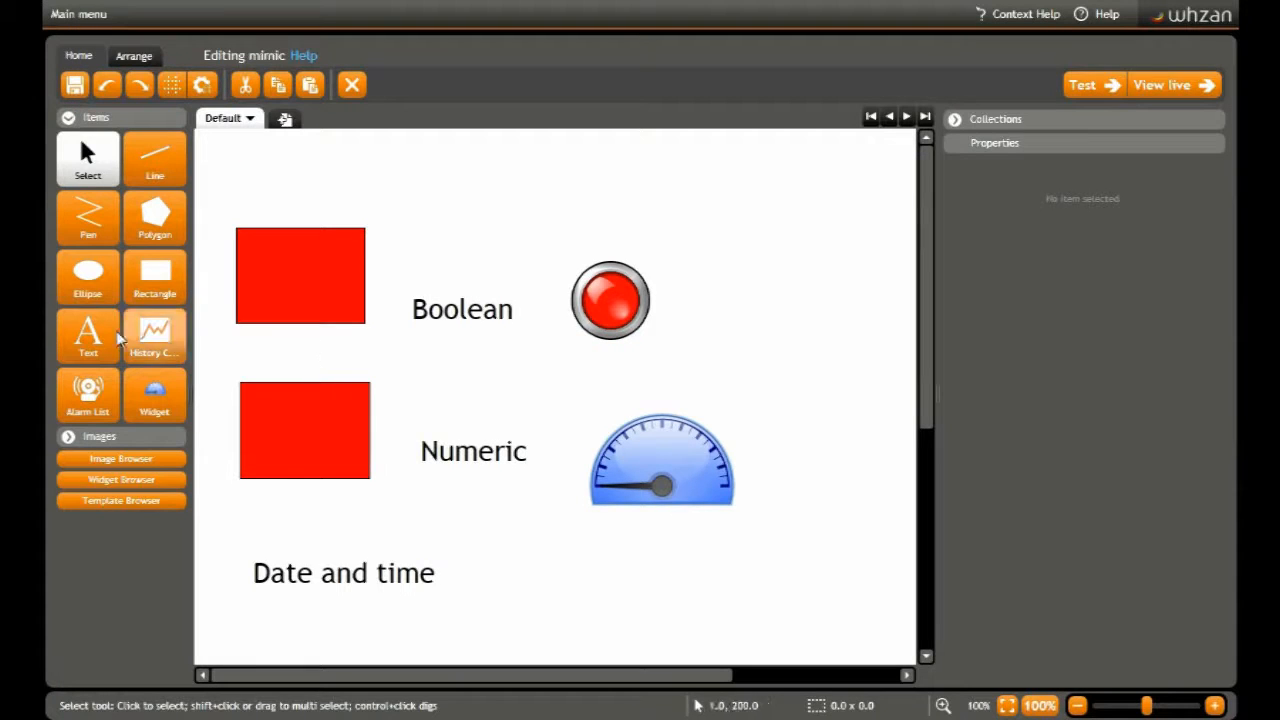
Step: Add a "Text" label just below the "Date and time" label, about 539 wide, with font size 30
click(88, 335)
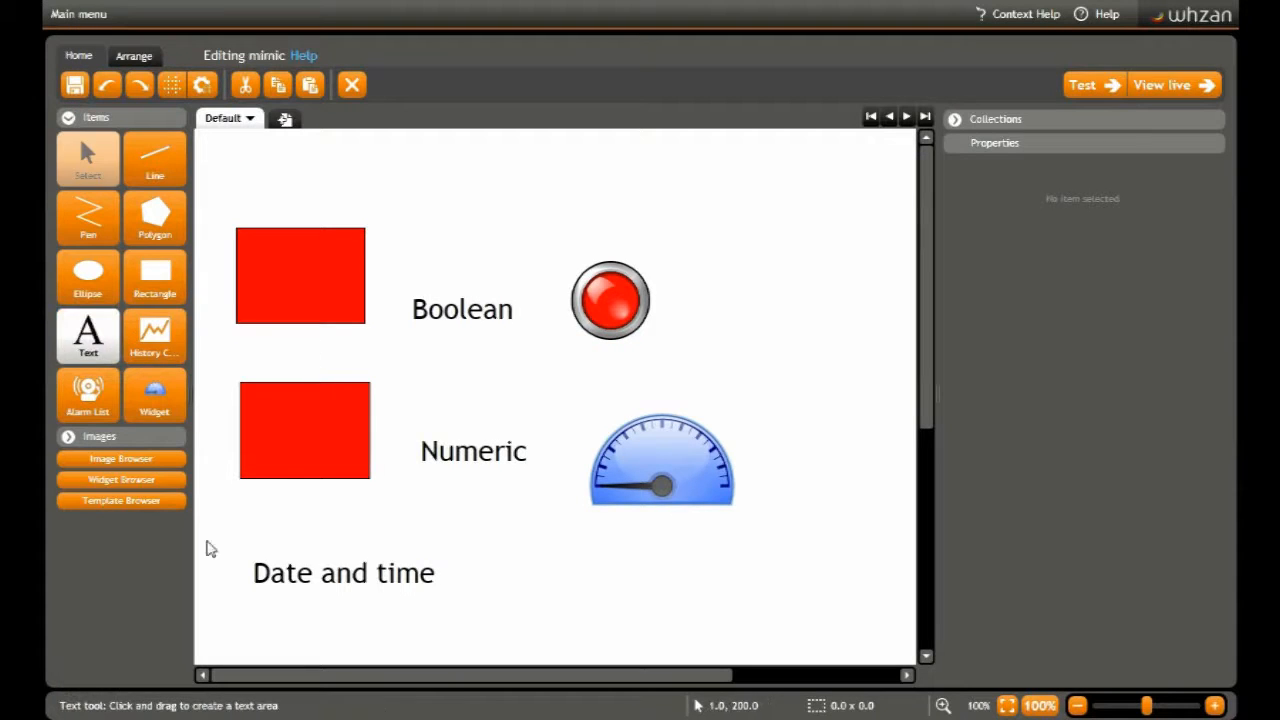
drag(263, 613, 361, 663)
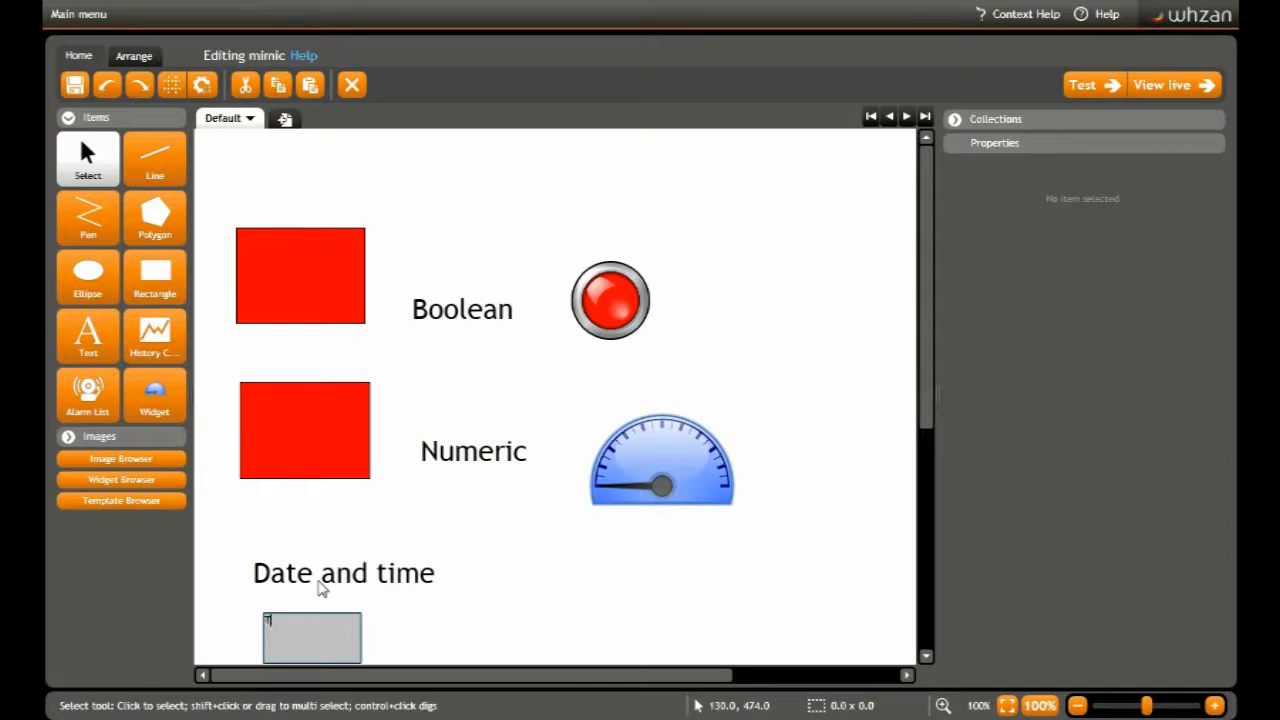
click(83, 156)
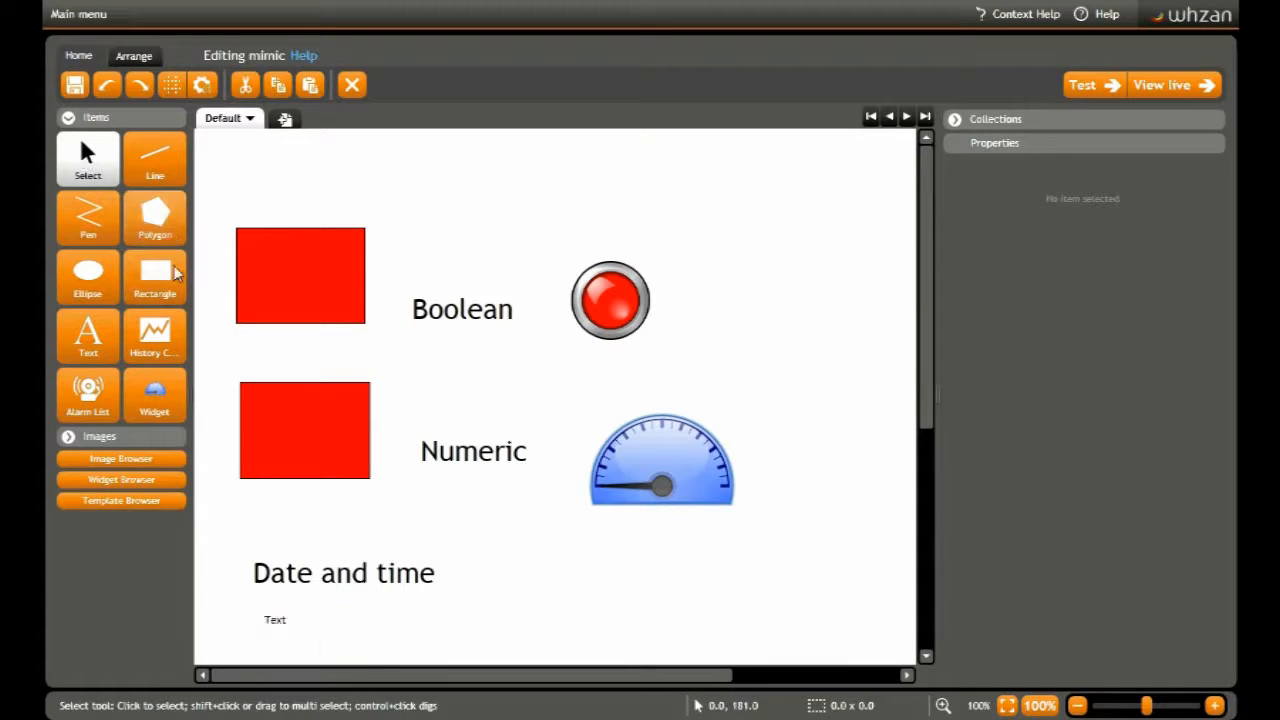
click(284, 624)
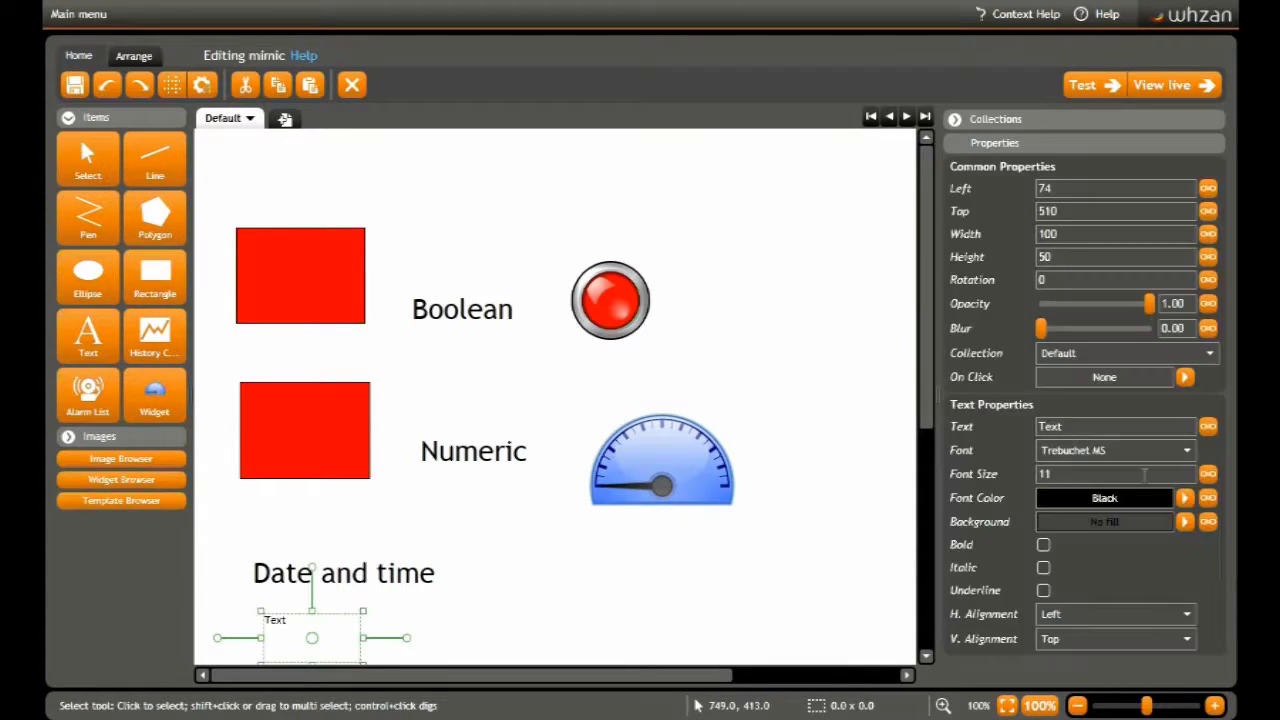
click(1062, 477)
text(30)
key(Return)
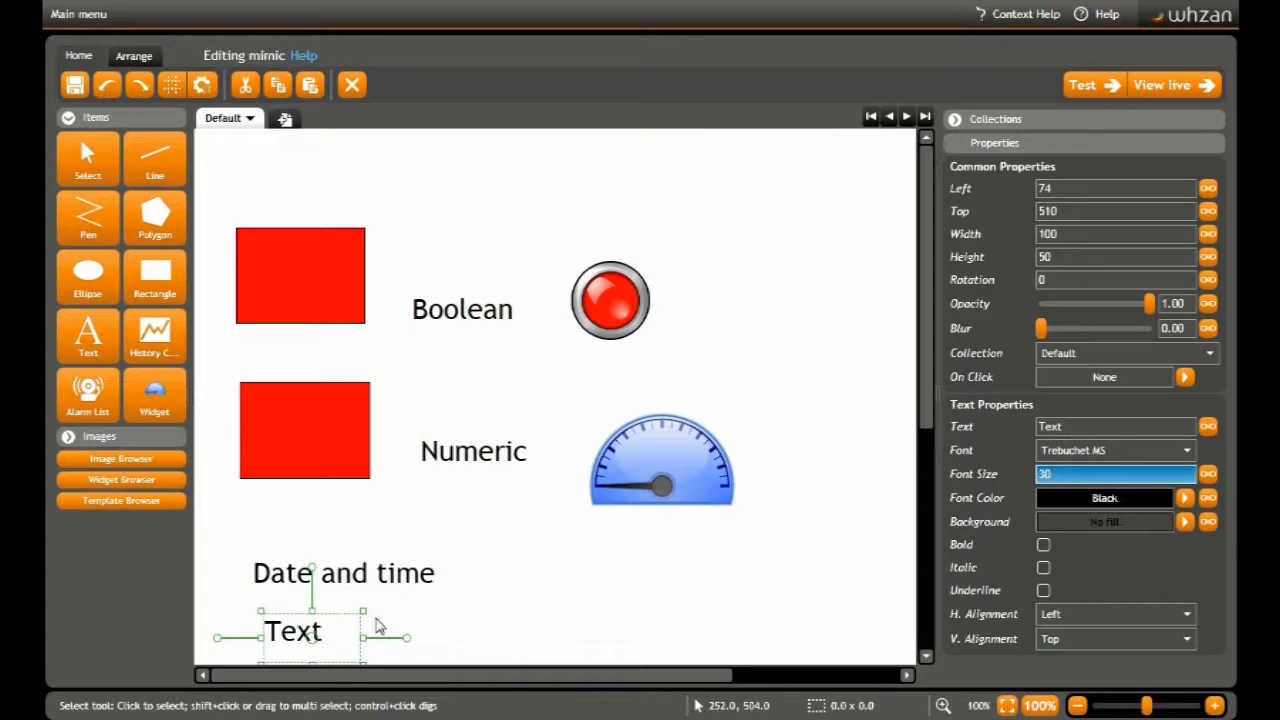
drag(366, 640, 786, 645)
drag(301, 640, 294, 622)
Step: Bind the new label's text directly to the help.text datapoint and apply the binding
click(1208, 427)
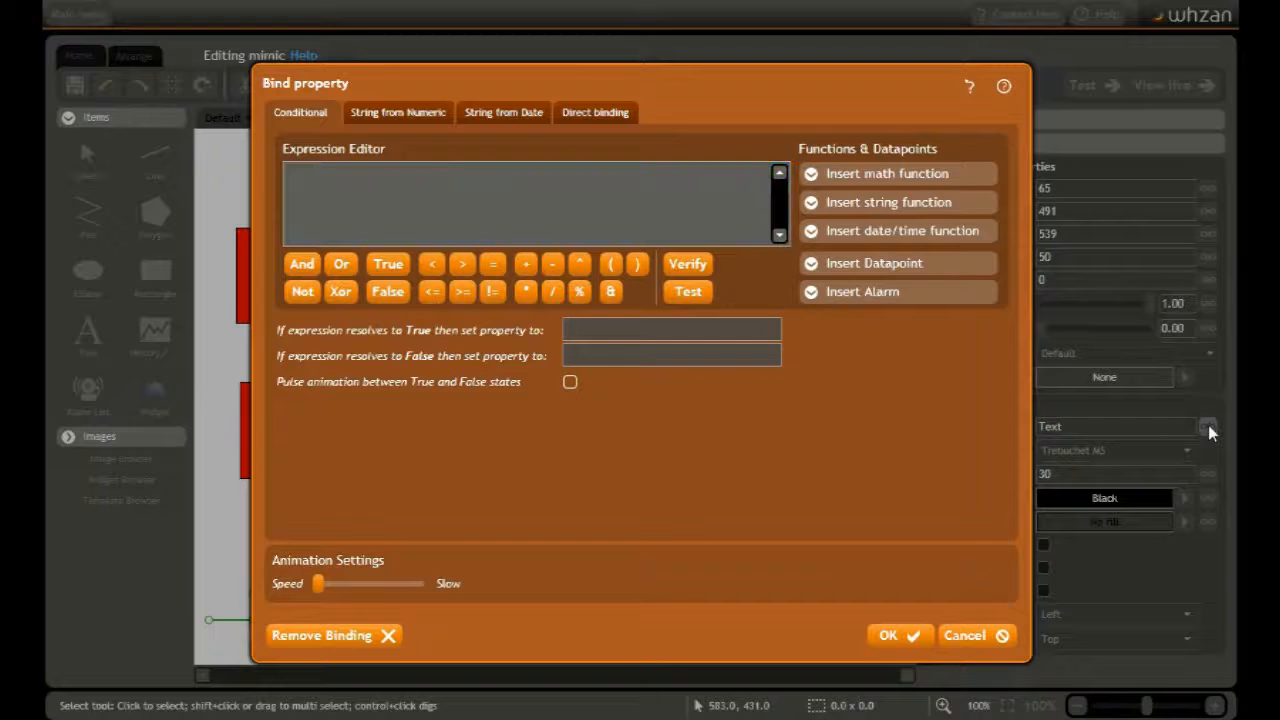
click(600, 113)
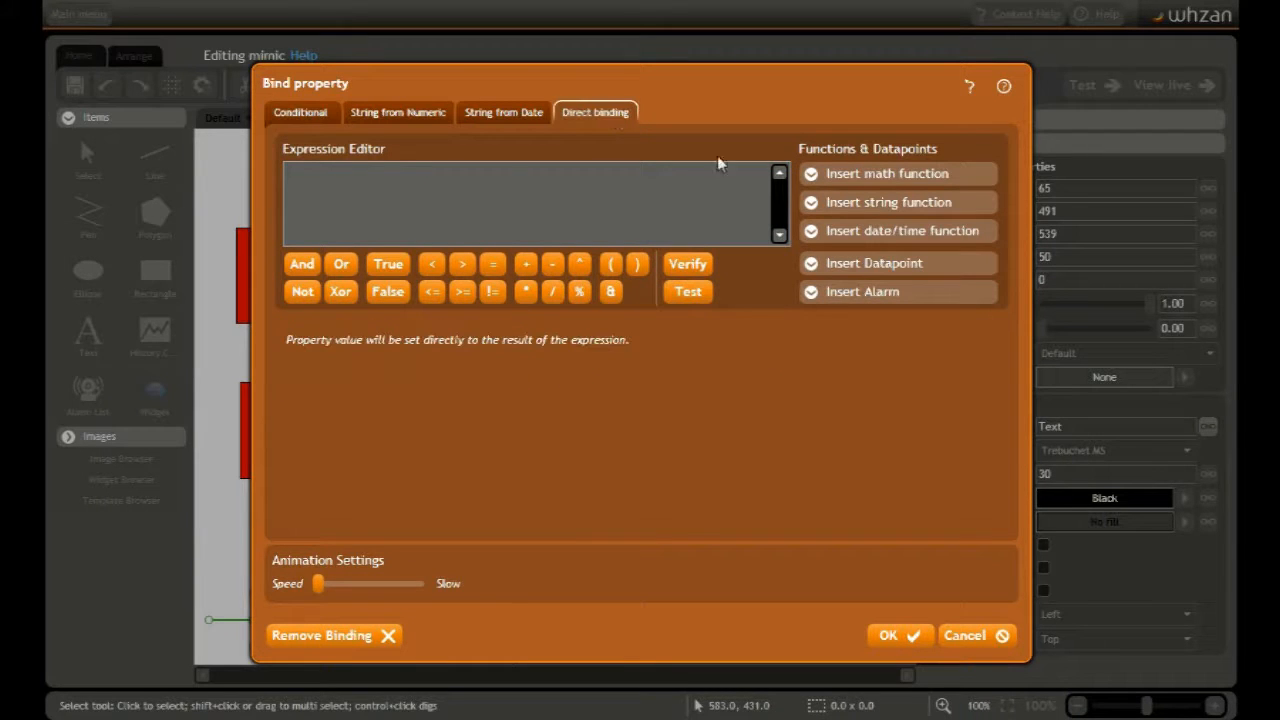
click(872, 266)
drag(990, 313, 990, 375)
scroll(948, 457, down, 1)
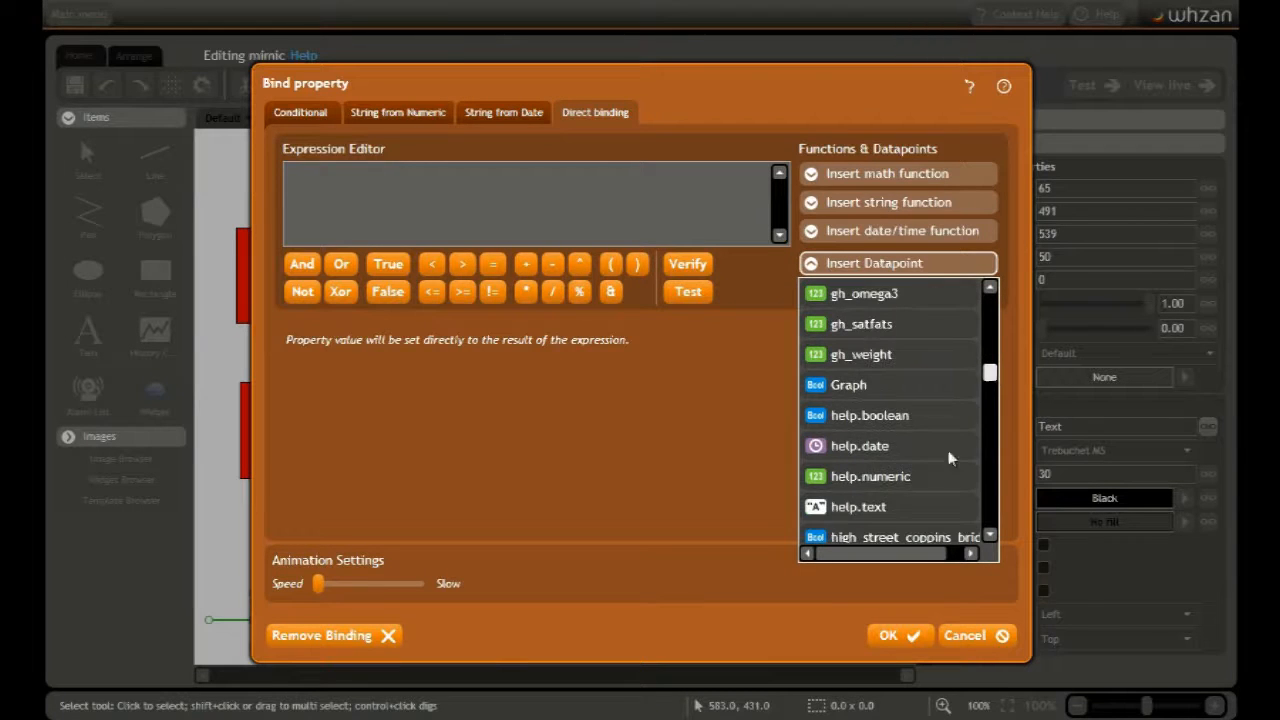
click(869, 506)
click(900, 636)
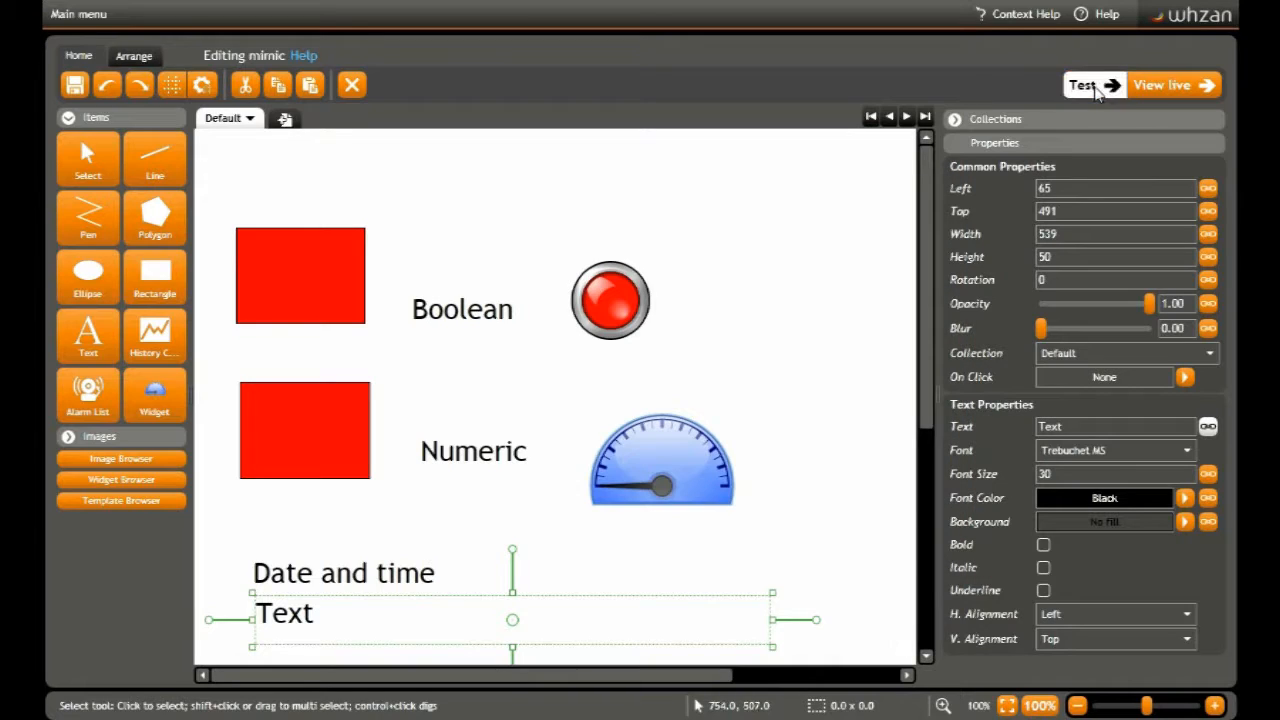
Step: Test the text label in the preview by entering "text datapoint" for help.text and replacing the word "datapoint" with "text"
click(1096, 88)
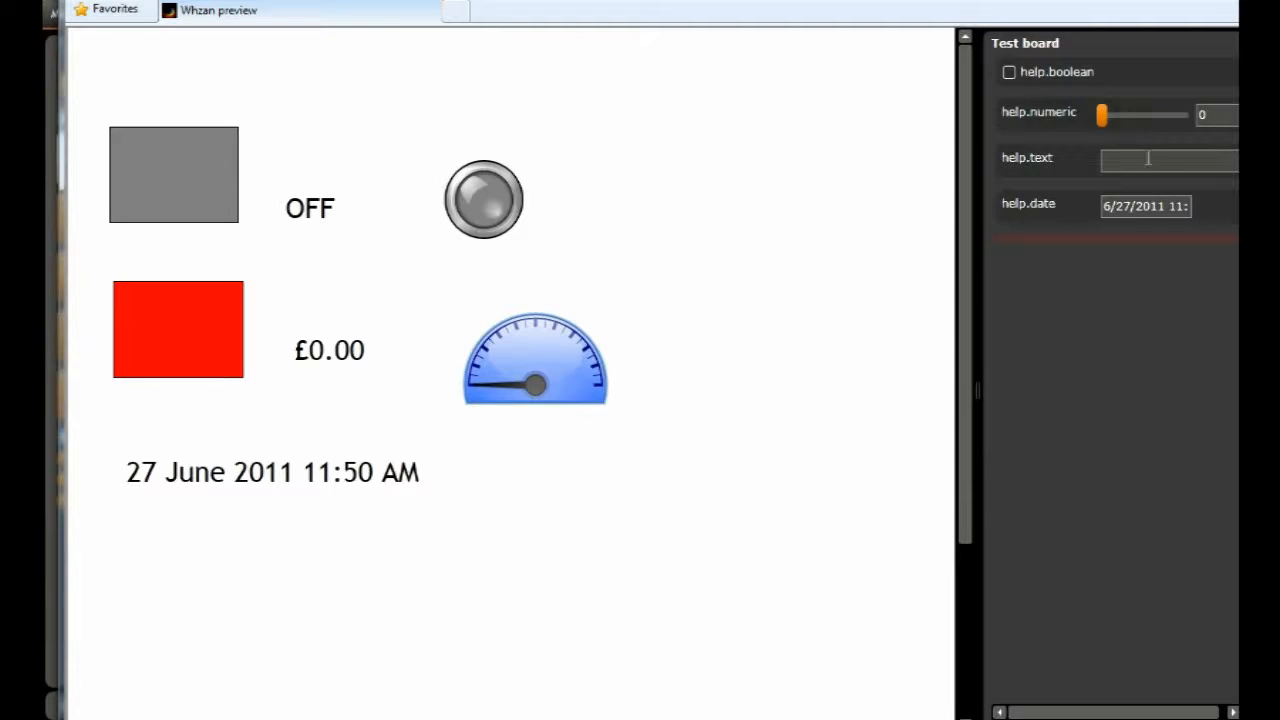
click(1134, 152)
text(text datapoint)
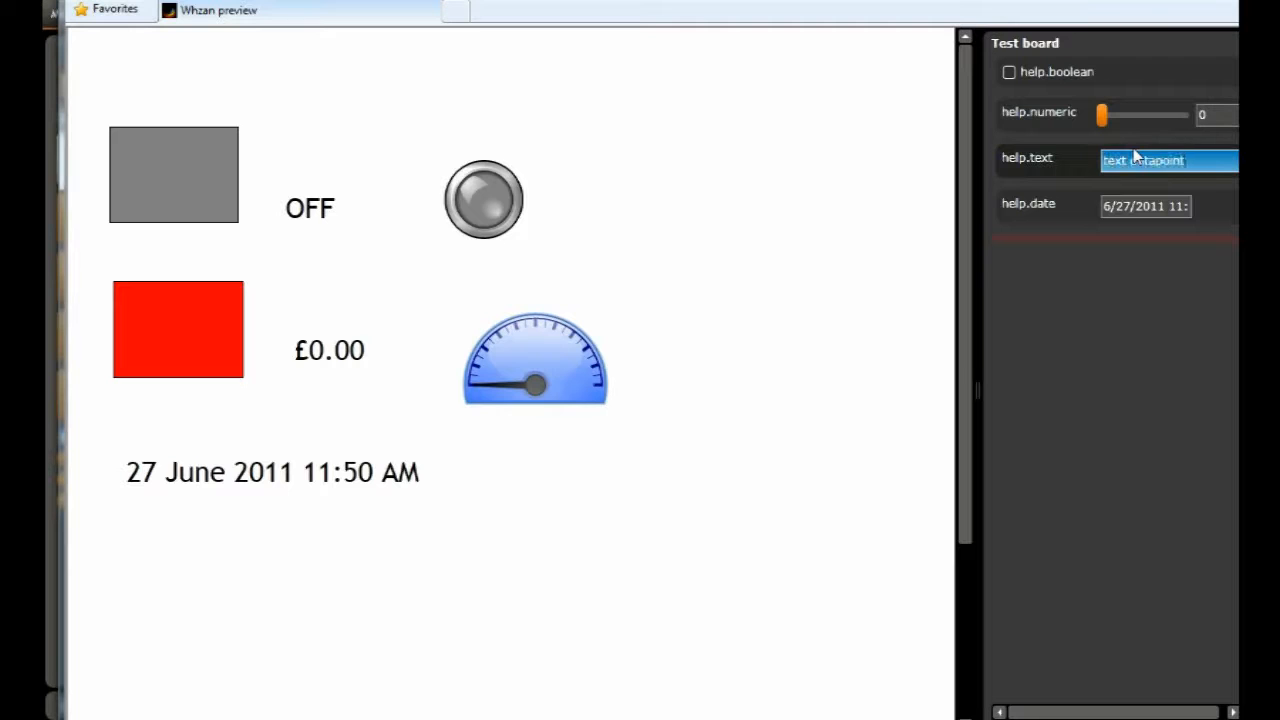
click(811, 323)
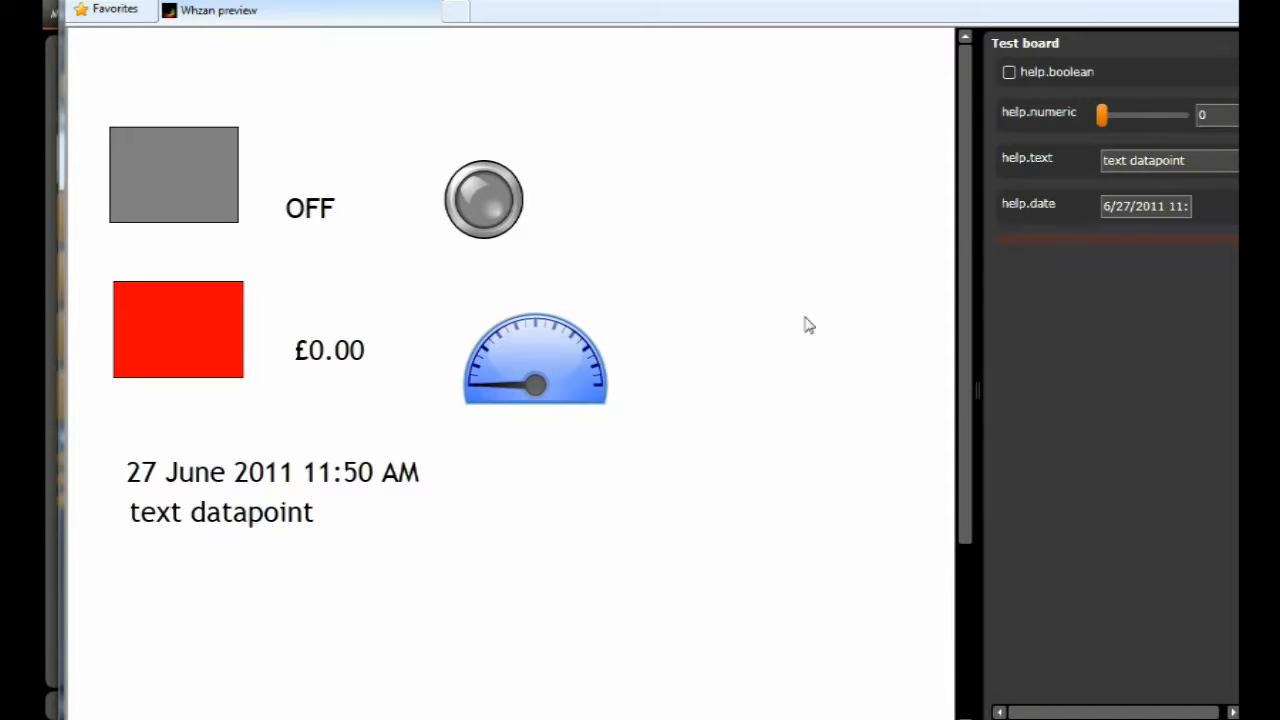
click(1162, 168)
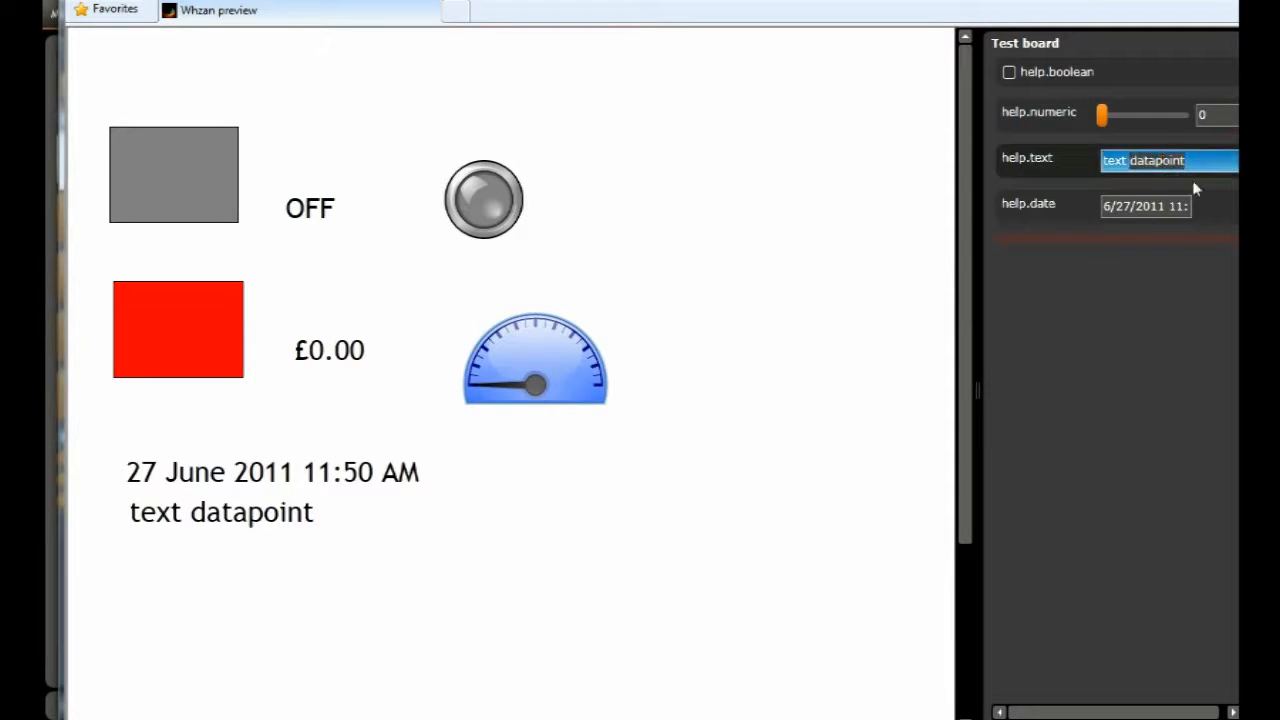
text(text)
click(820, 462)
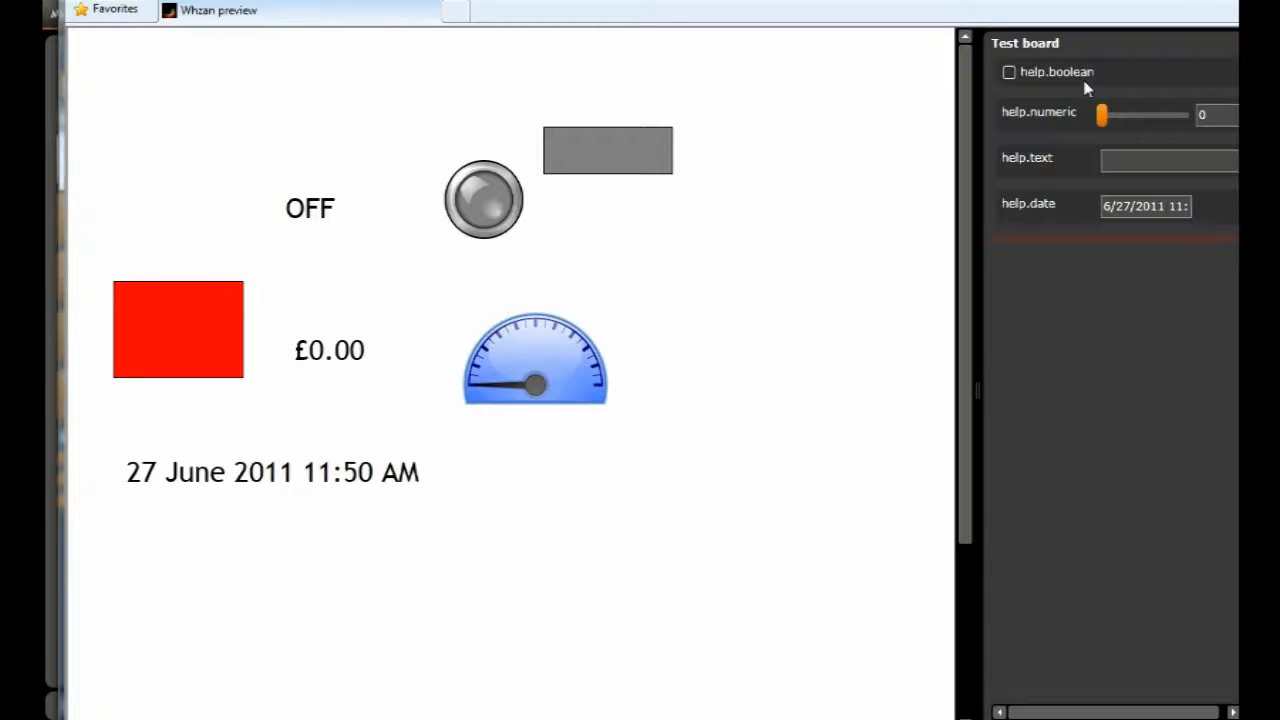
Step: Test the upper rectangle's boolean bindings in the preview by switching help.boolean on and off
click(1009, 74)
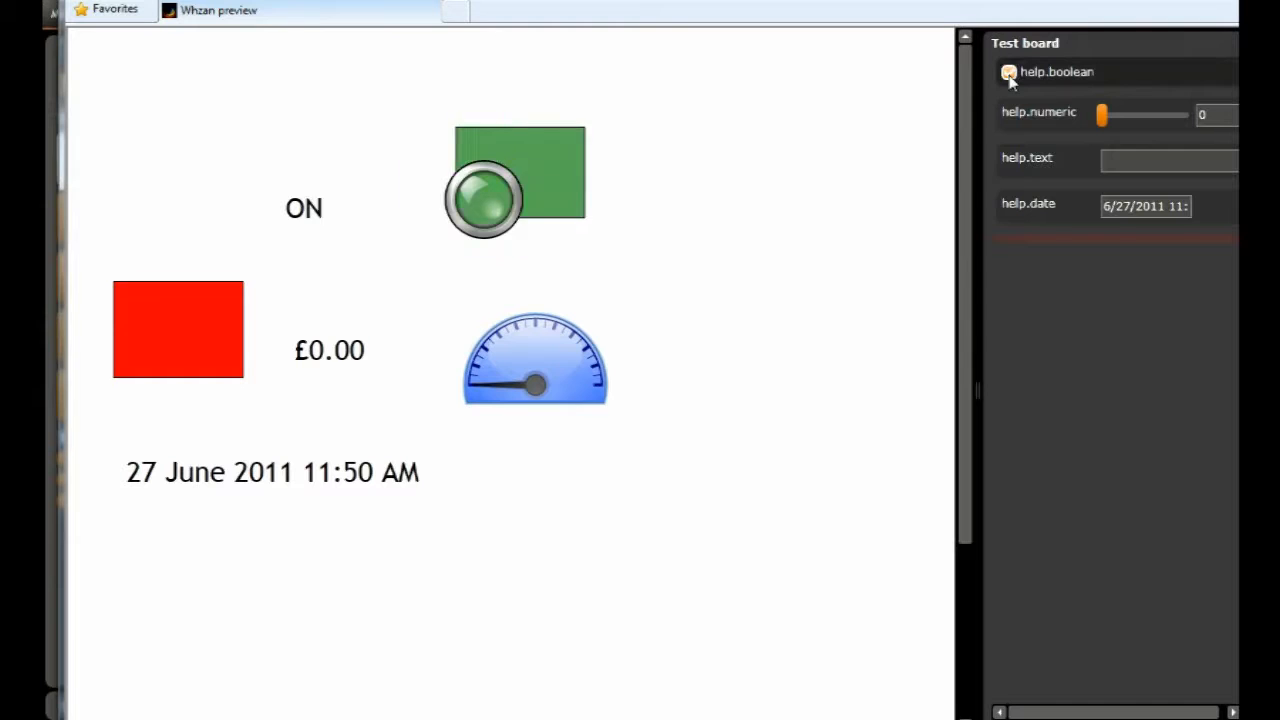
click(1009, 76)
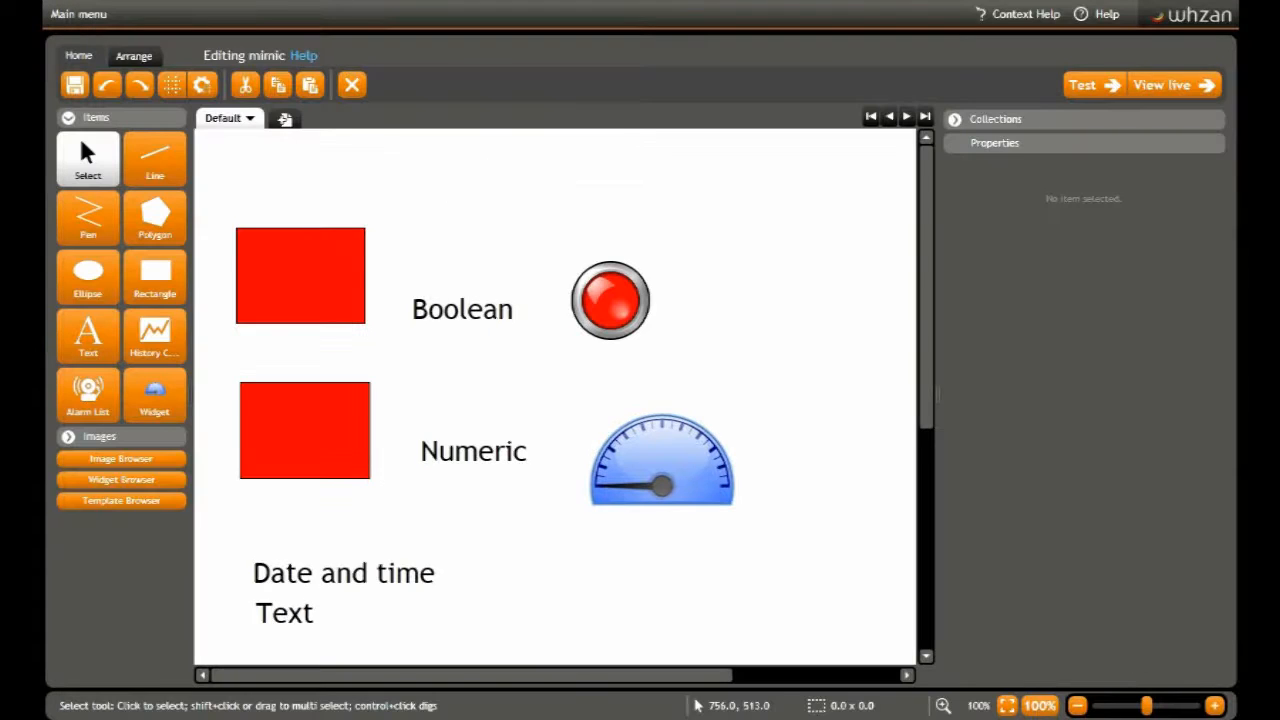
Step: Examine the string and math functions available for the "Numeric" label's text binding expression, keeping the binding as it is
click(462, 462)
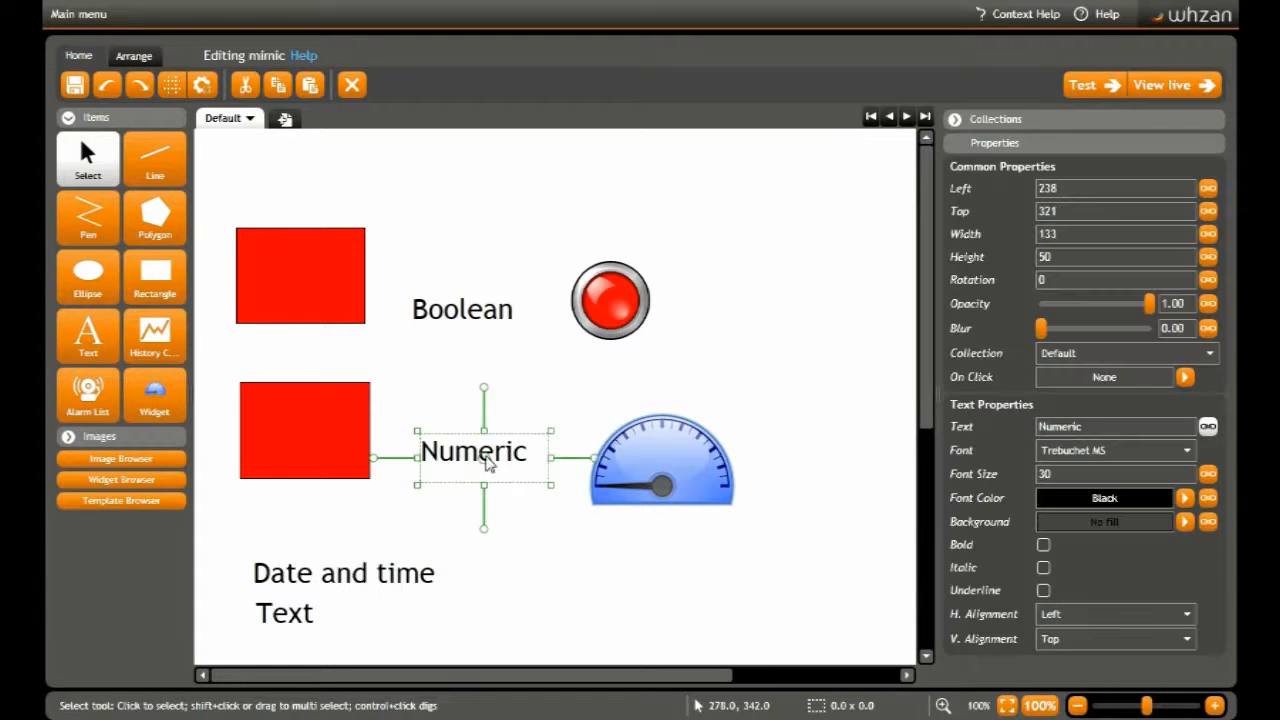
click(1208, 427)
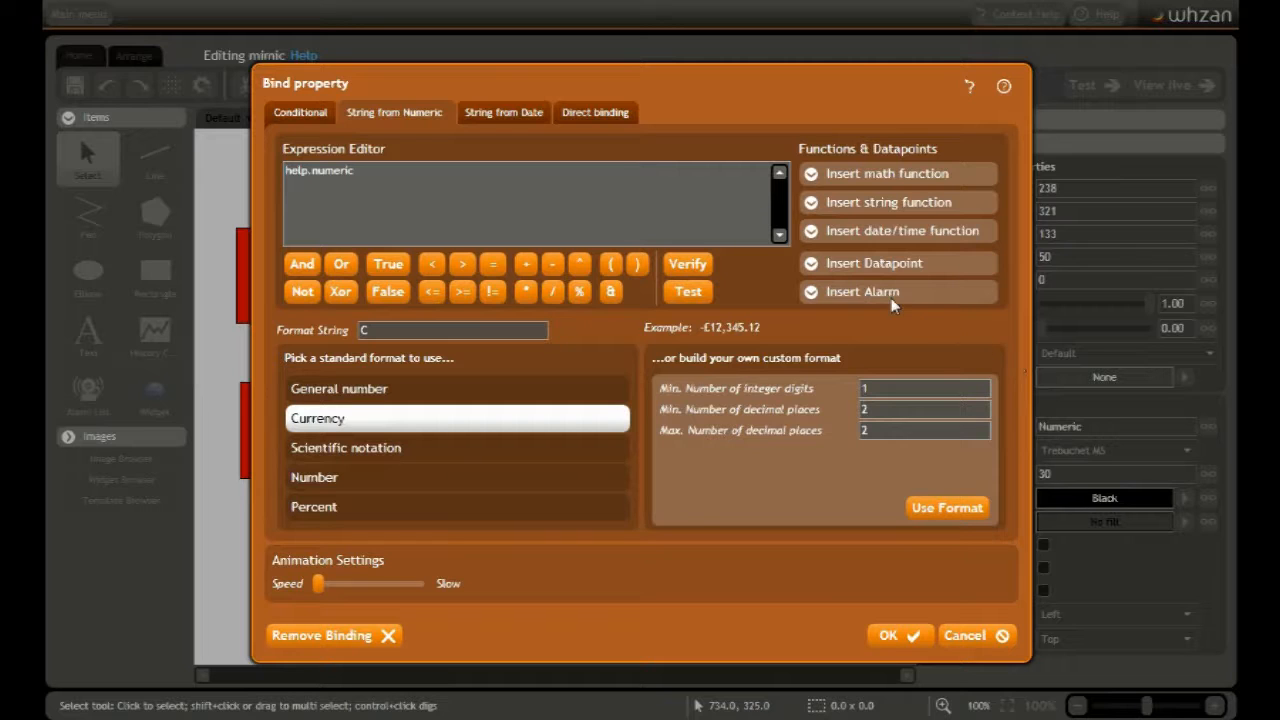
click(838, 203)
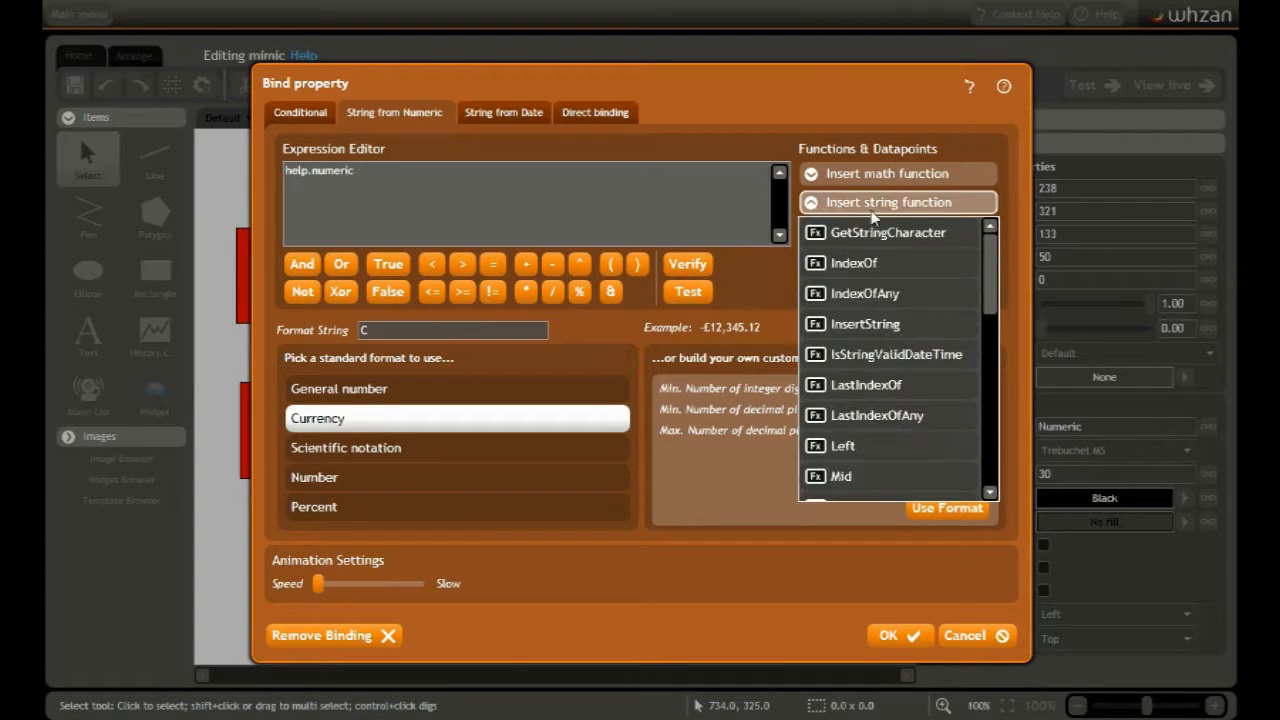
scroll(990, 282, down, 1)
drag(990, 282, 991, 445)
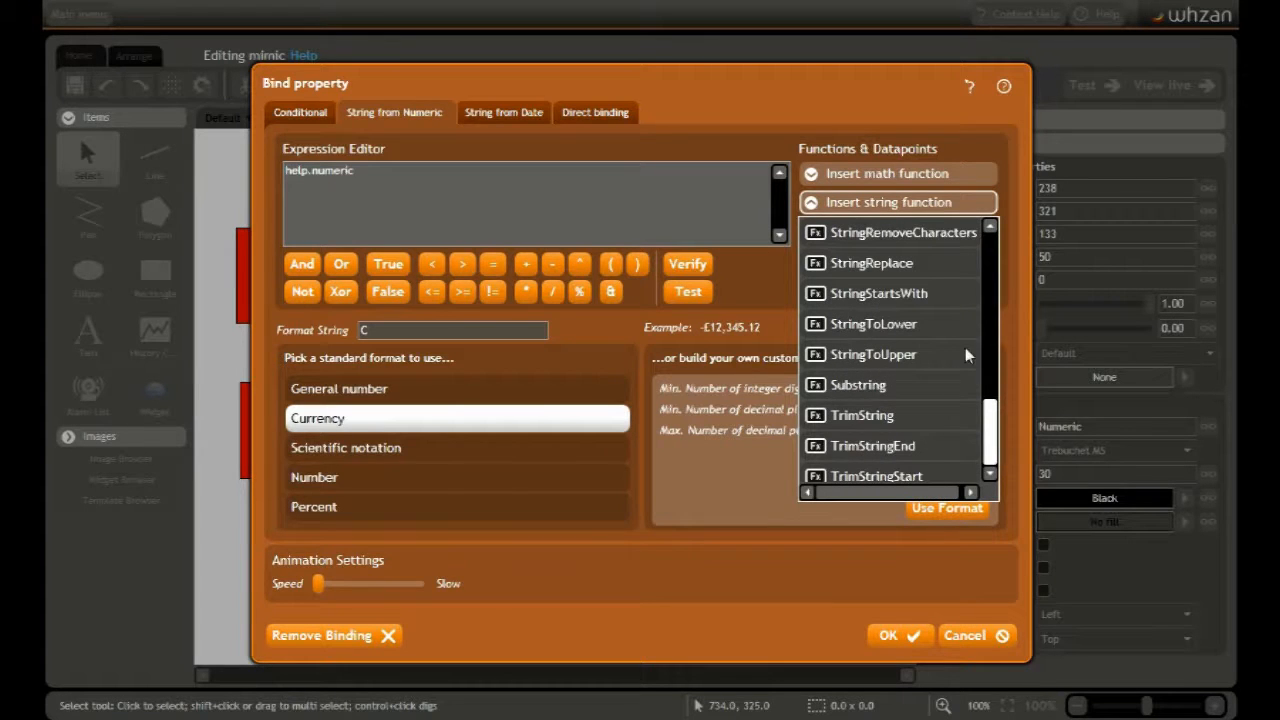
click(897, 207)
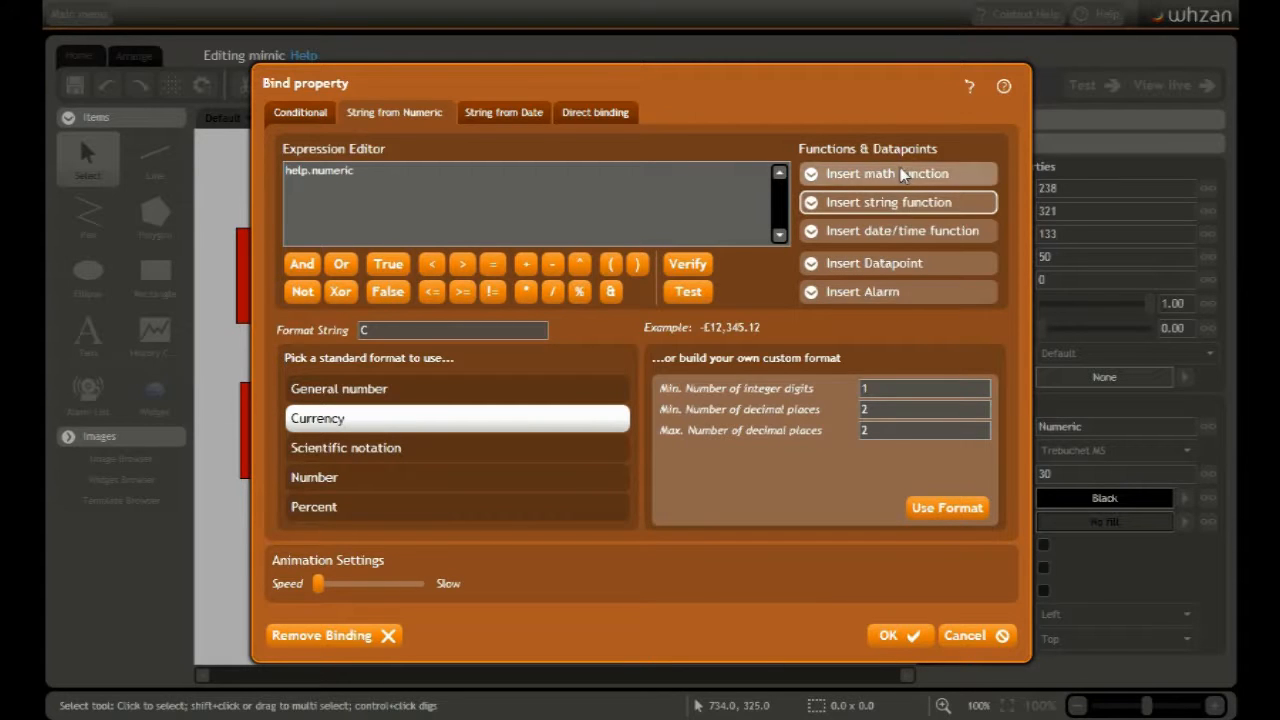
click(900, 170)
drag(993, 256, 984, 424)
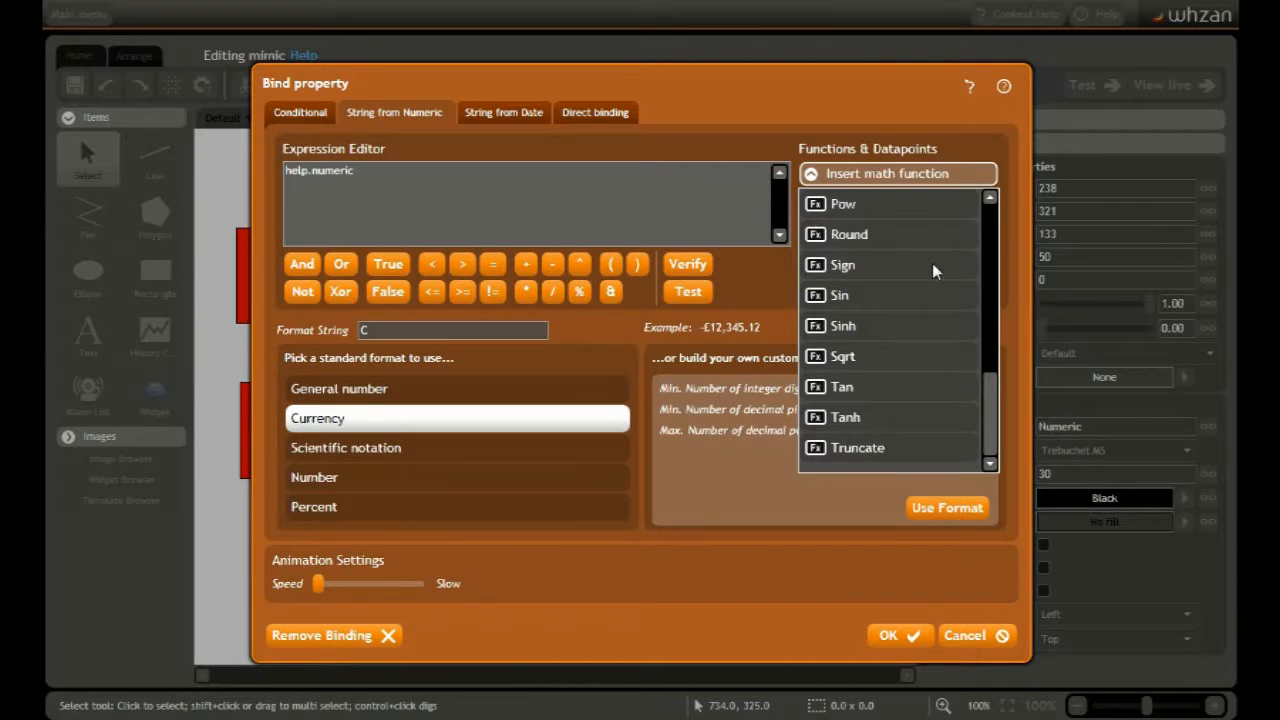
click(884, 179)
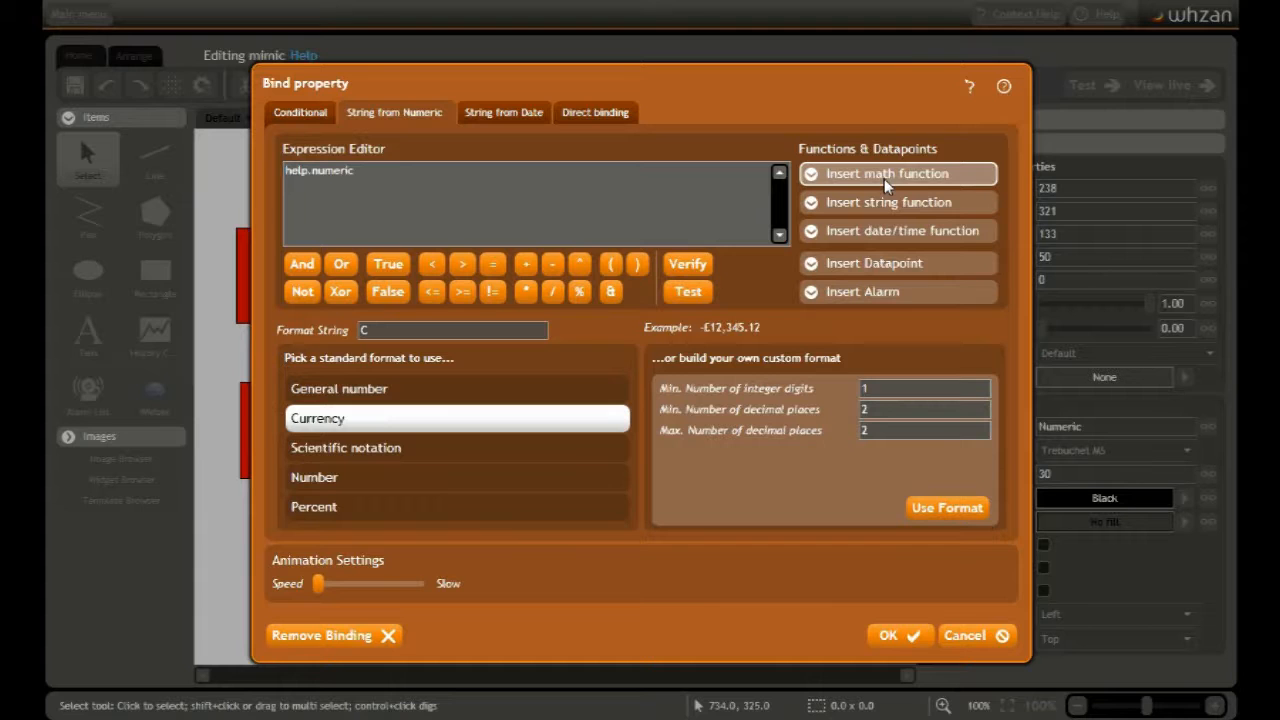
click(905, 635)
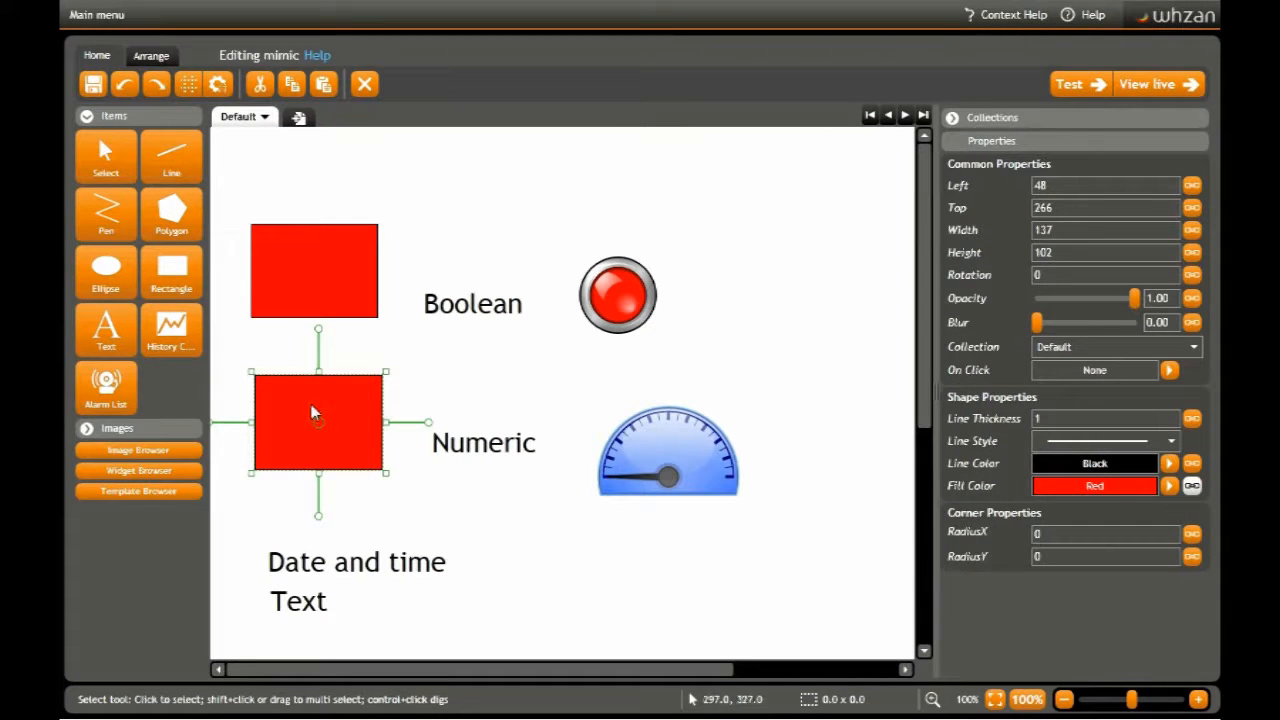
Step: Remove the binding from the lower rectangle's fill color
click(1191, 486)
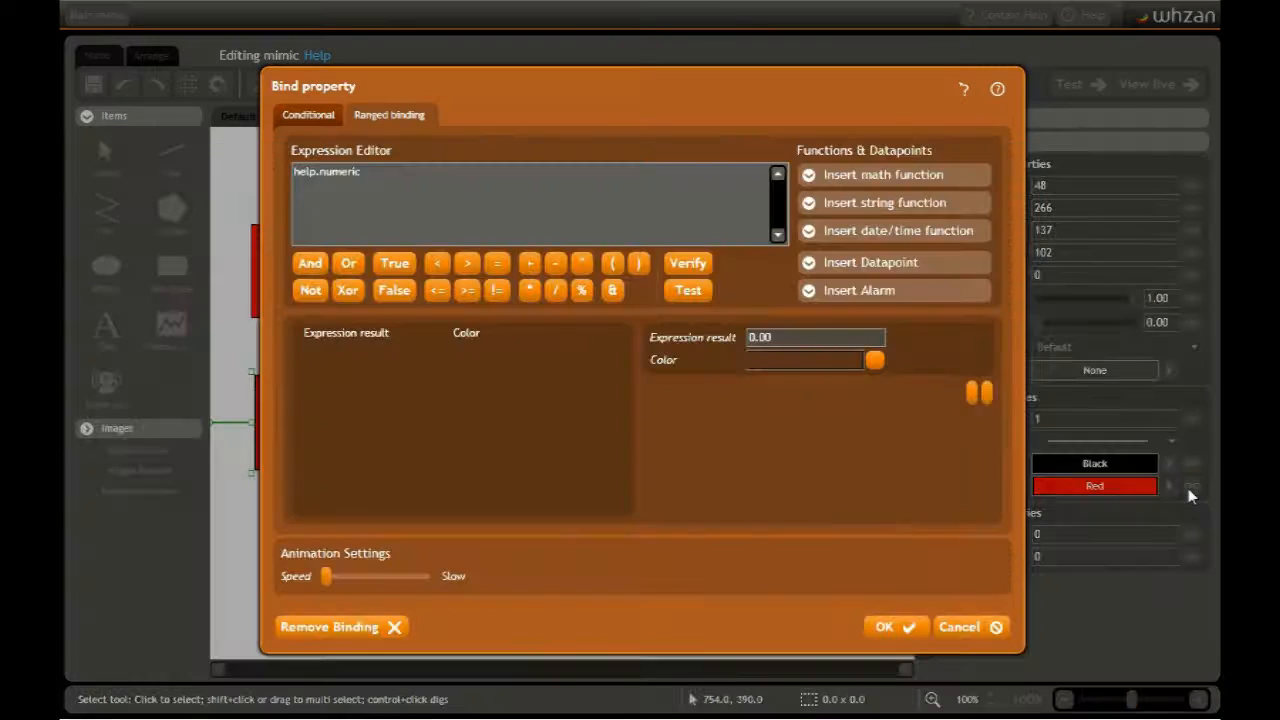
click(367, 627)
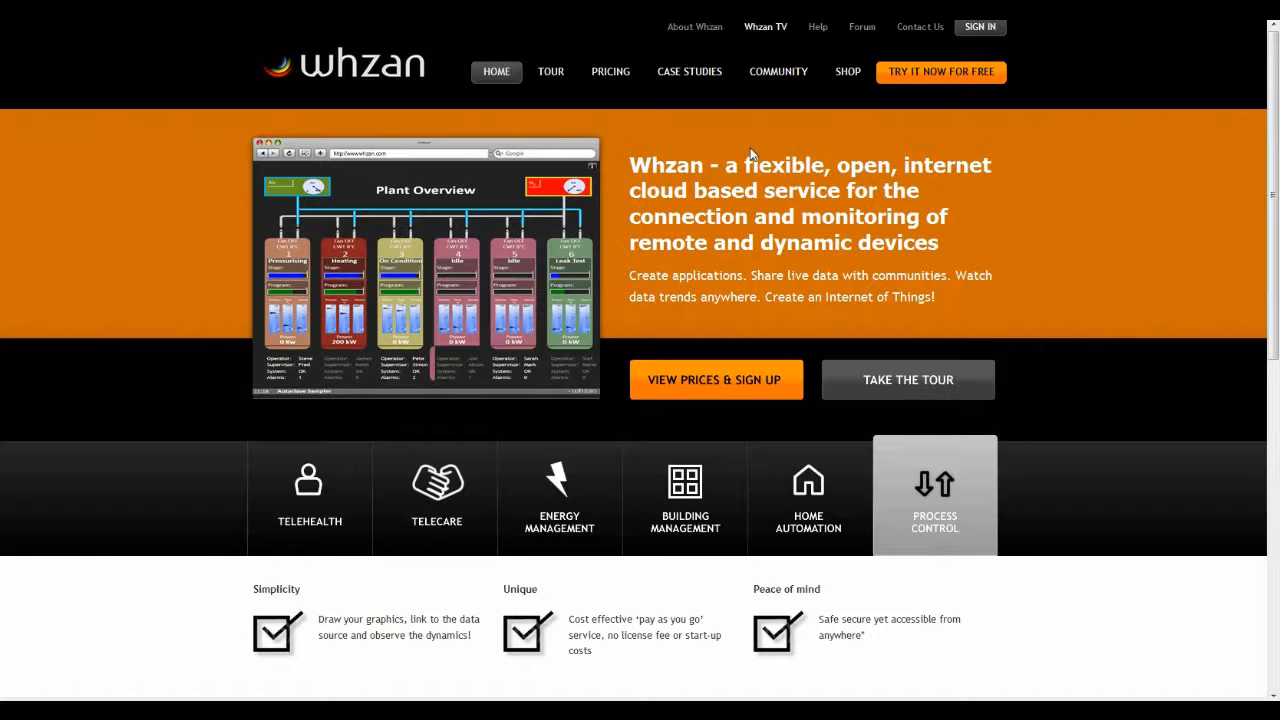
Step: Switch to the Whzan website and open its Community page
click(789, 78)
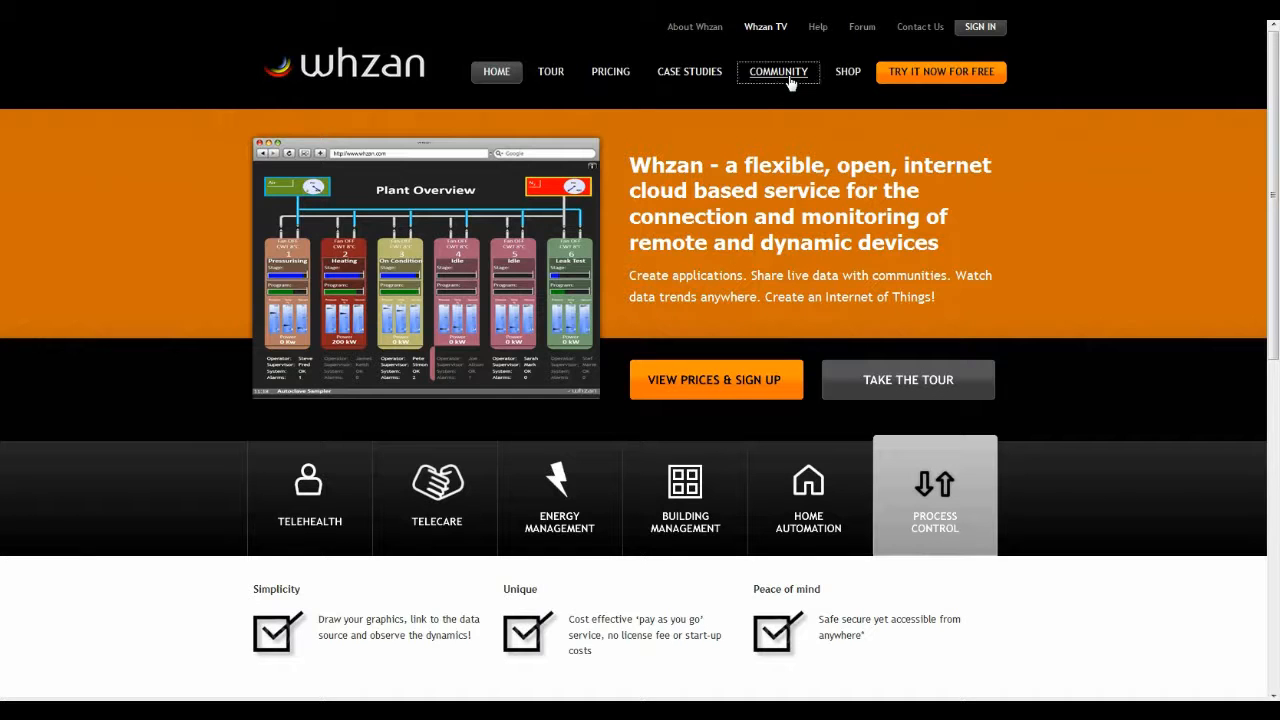